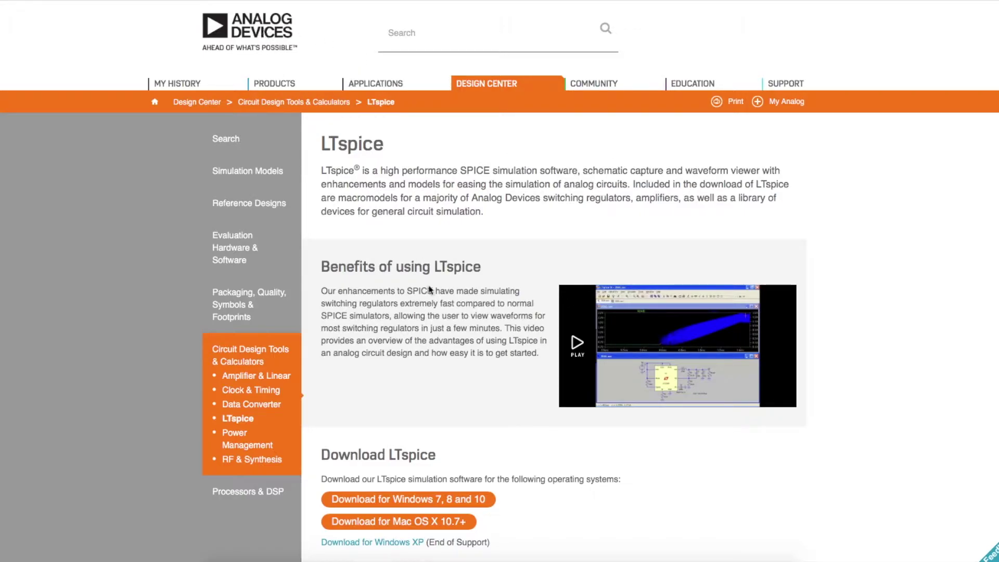
Step: Look over the LTspice download options for the supported operating systems
scroll(432, 289, "down", 4)
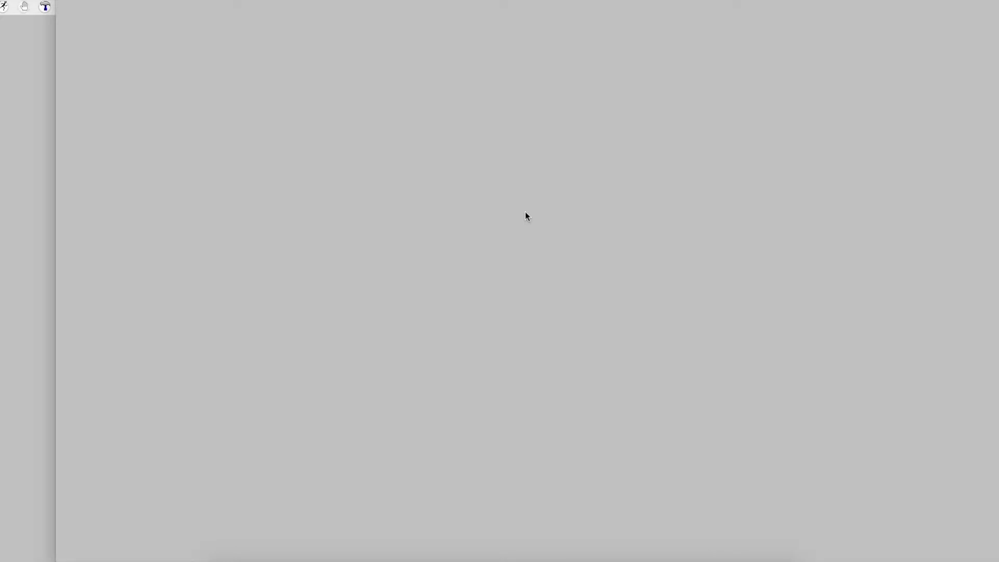
Step: Place an RH1028 op-amp from the Opamps library near the middle of the empty schematic
right_click(489, 193)
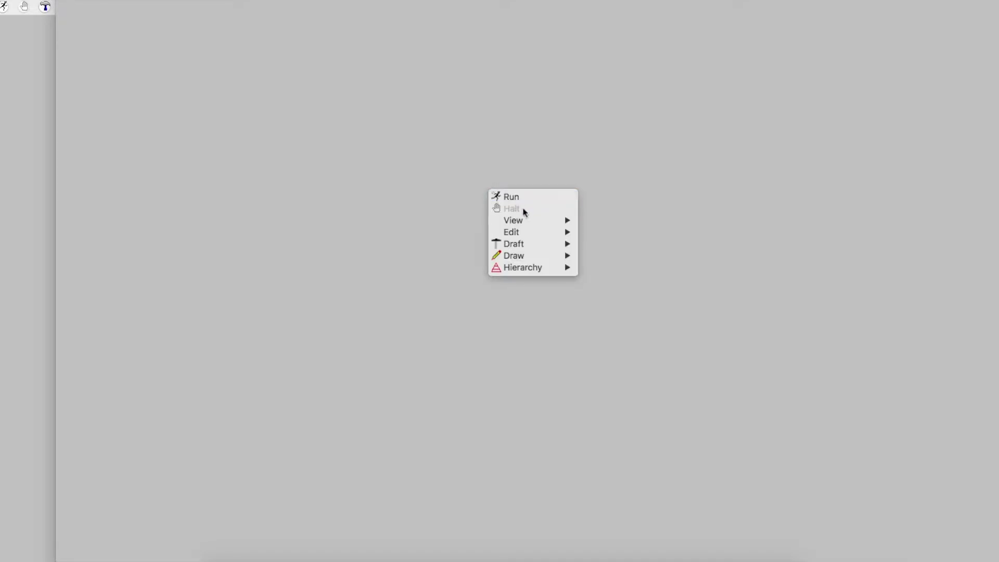
mouse_move(534, 220)
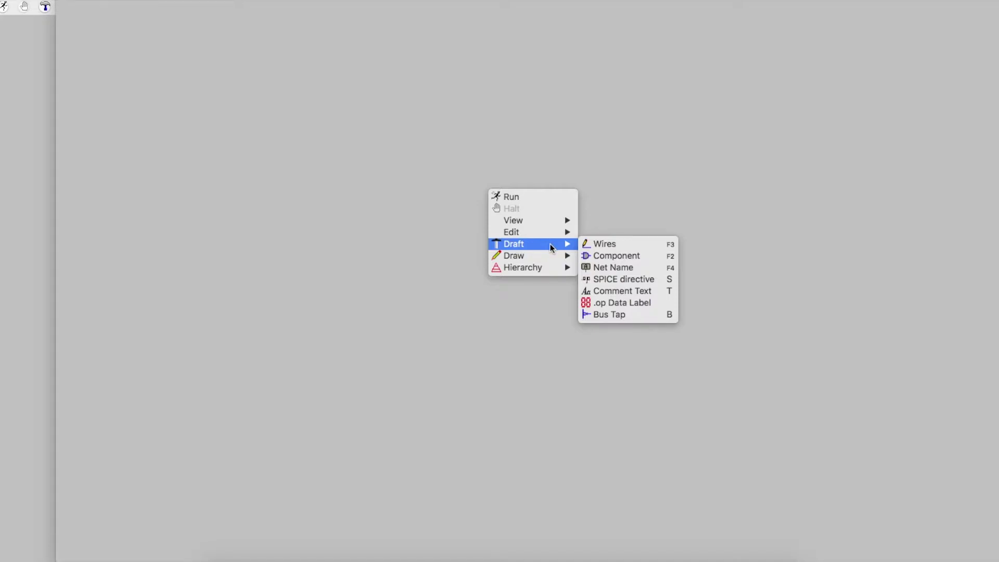
left_click(625, 255)
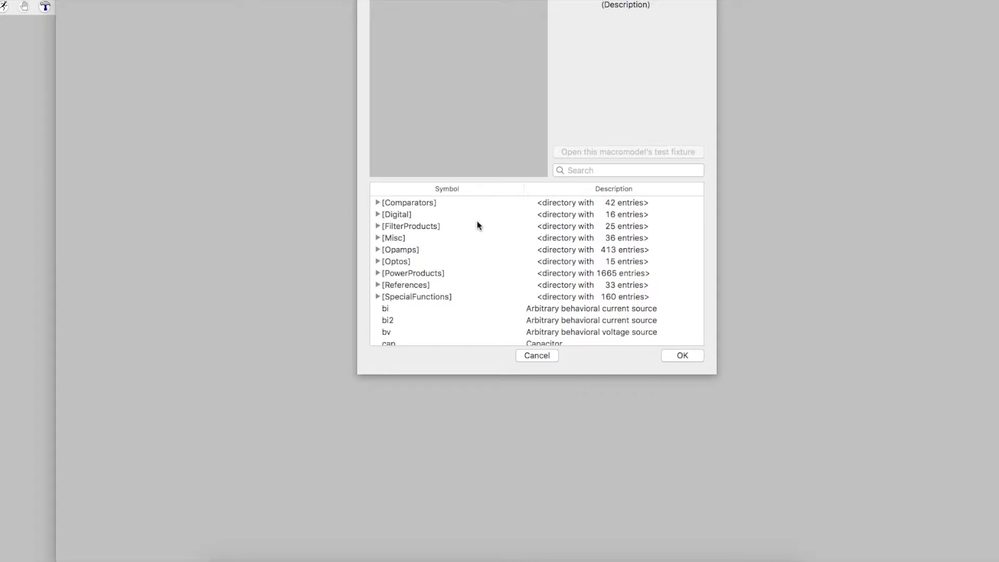
left_click(378, 250)
scroll(617, 310, "down", 15)
scroll(616, 305, "down", 5)
scroll(563, 294, "down", 5)
scroll(565, 294, "down", 20)
scroll(566, 295, "down", 20)
scroll(566, 295, "down", 20)
scroll(566, 295, "down", 15)
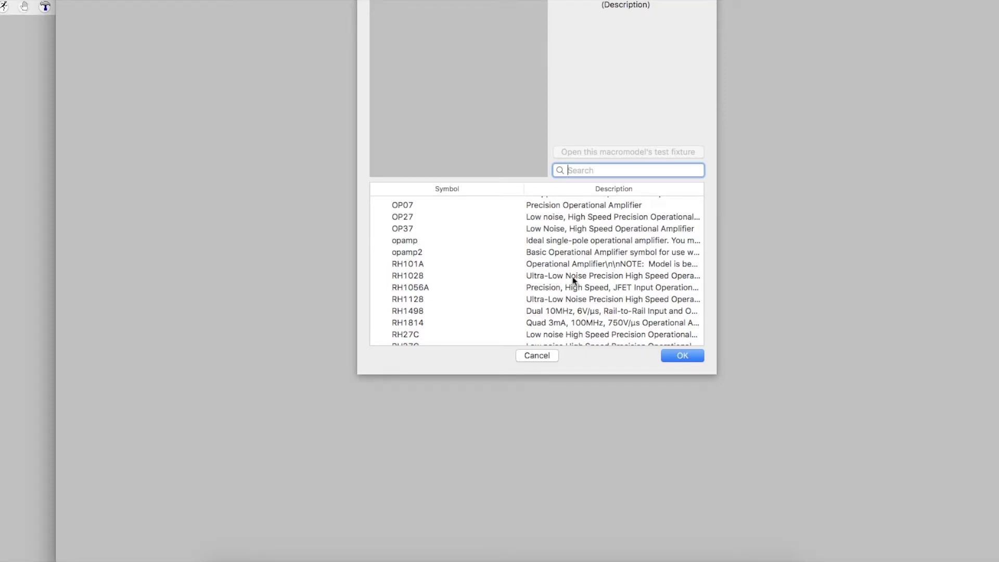
double_click(645, 282)
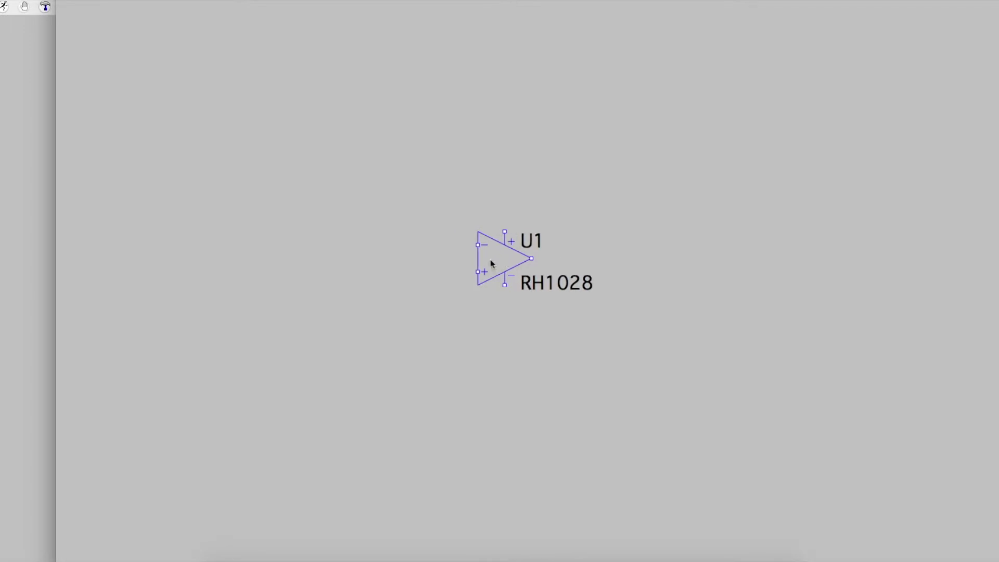
left_click(490, 260)
key("Escape")
Step: Add a standard resistor (res), rotate it to horizontal and place it above the op-amp
right_click(654, 231)
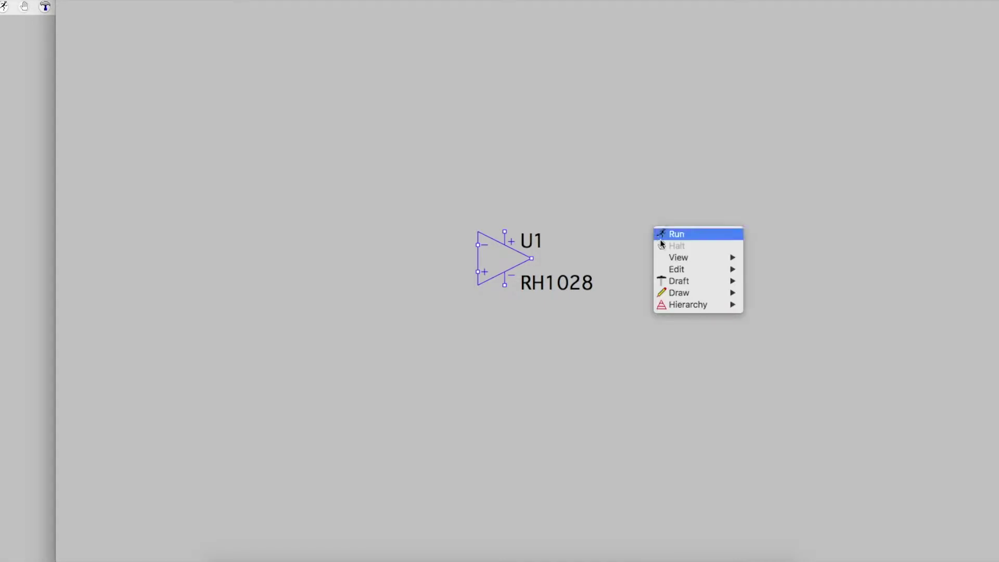
left_click(691, 282)
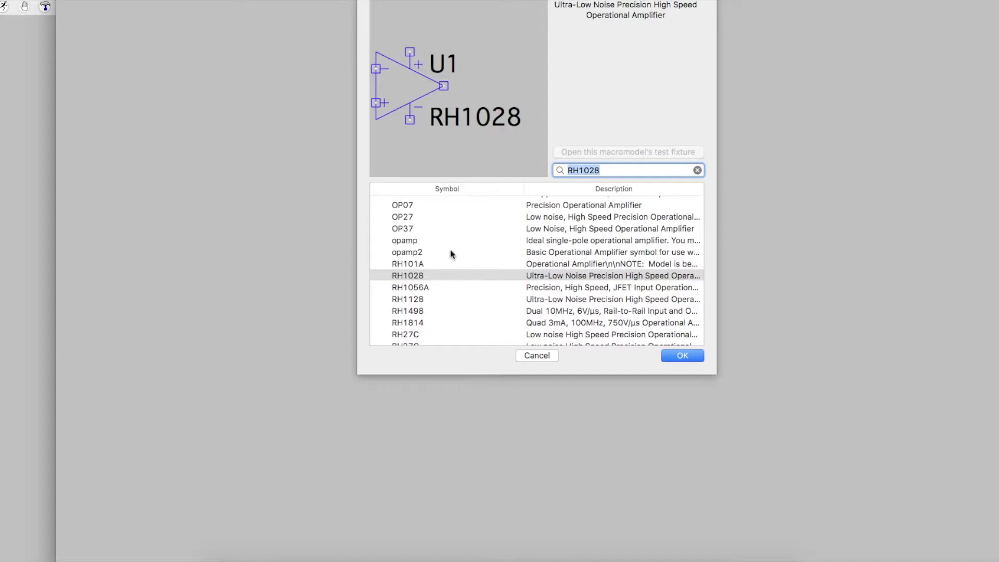
scroll(448, 247, "up", 10)
scroll(451, 252, "up", 3)
scroll(451, 263, "down", 15)
scroll(417, 252, "up", 1)
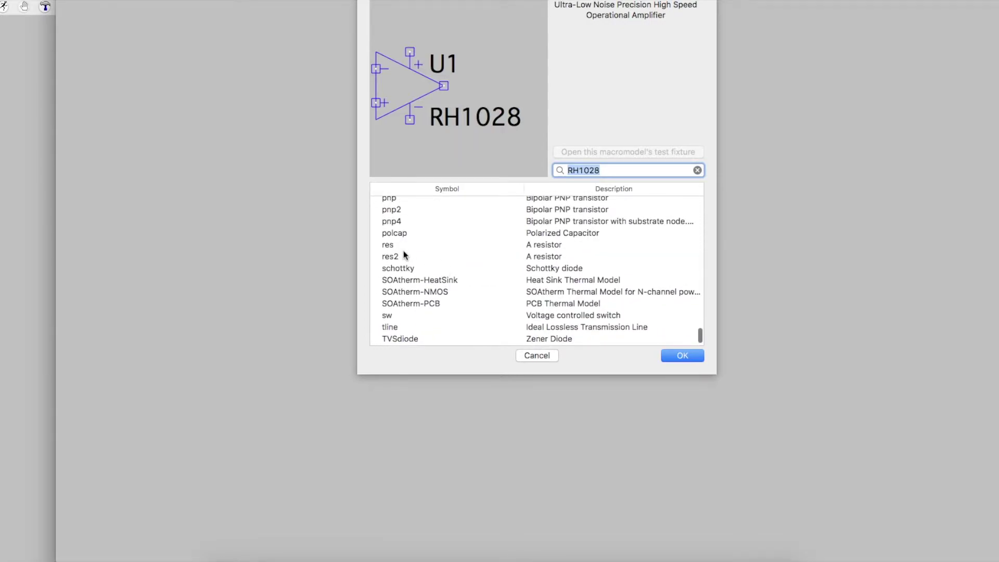
left_click(546, 245)
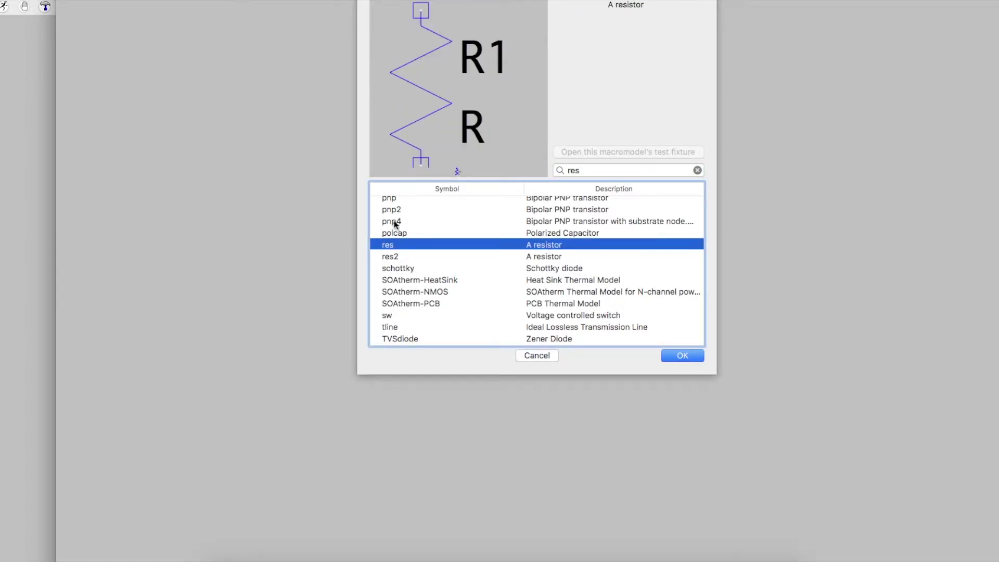
scroll(421, 252, "up", 5)
scroll(421, 255, "up", 3)
scroll(421, 255, "down", 10)
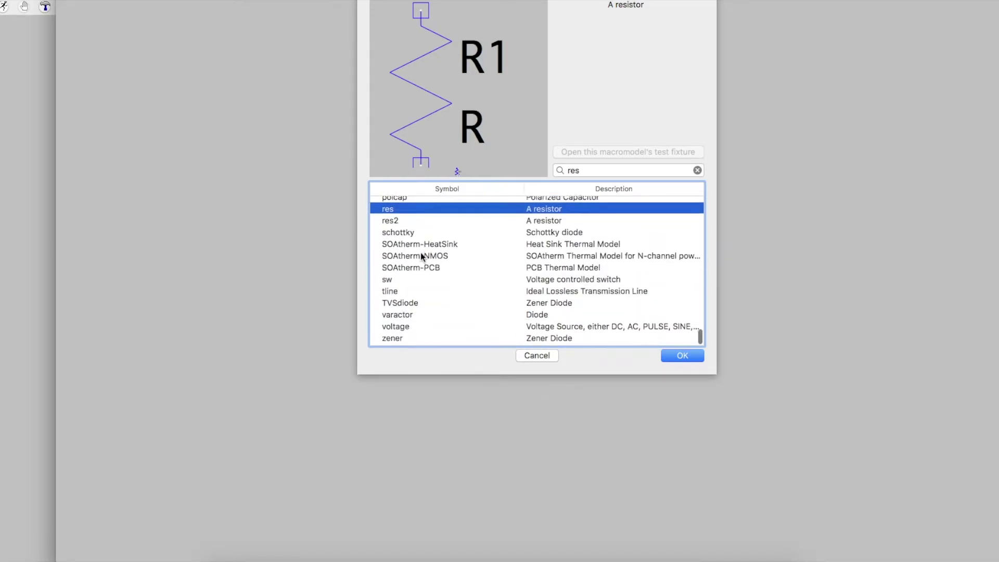
scroll(421, 255, "up", 2)
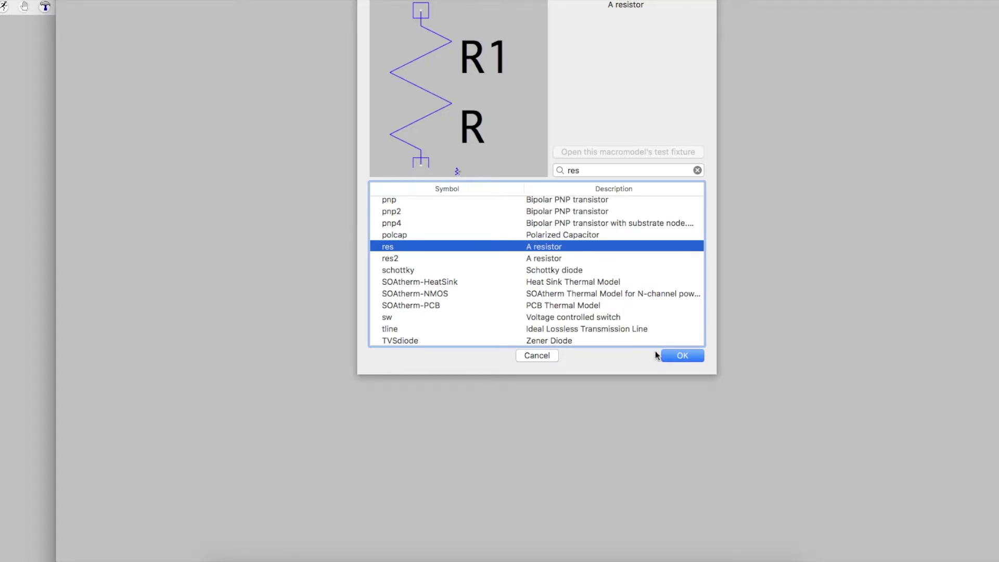
left_click(677, 356)
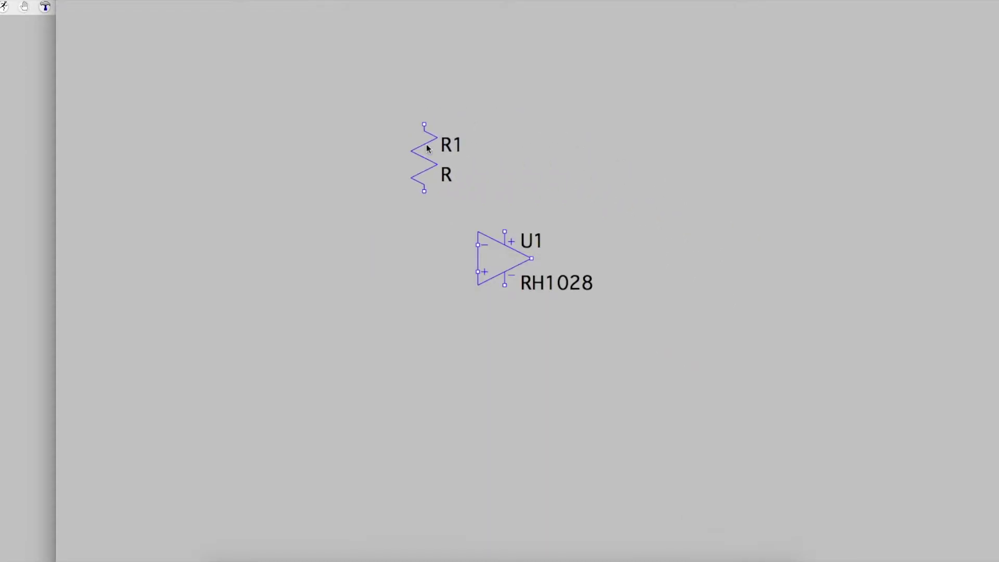
key("ctrl+r")
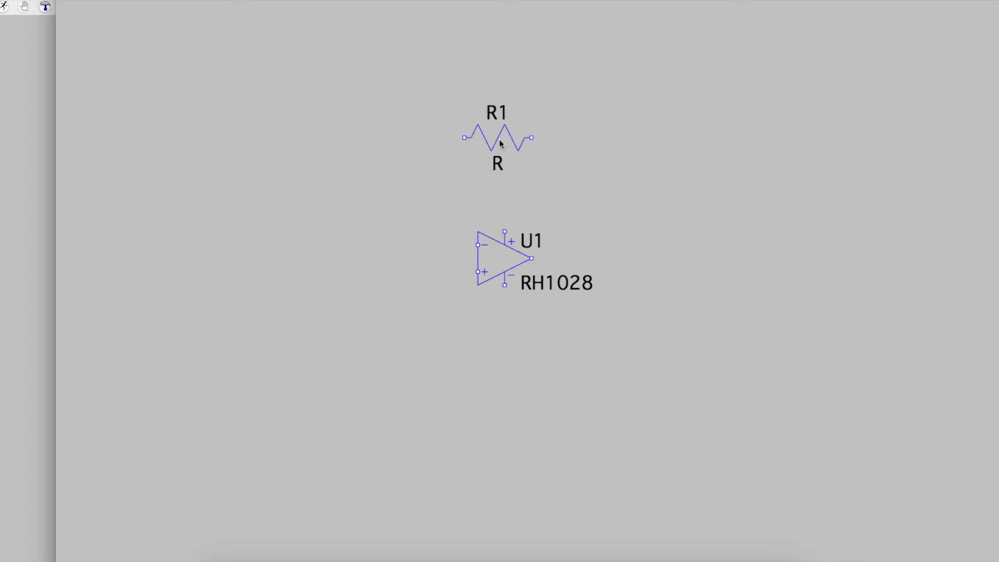
left_click(512, 127)
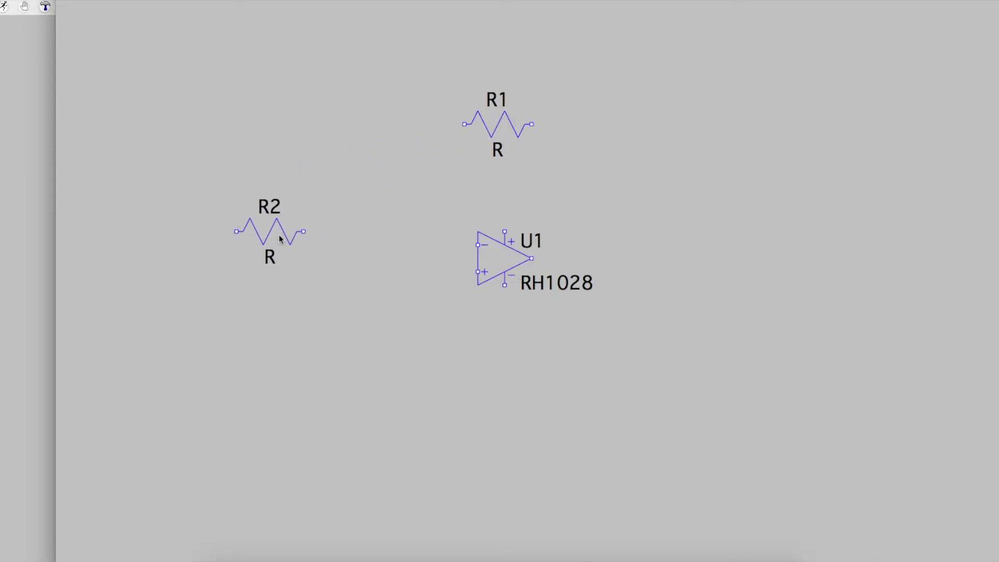
Step: Place two more horizontal resistors, one below the other, on the input side of the op-amp, and finish placing resistors
left_click(274, 242)
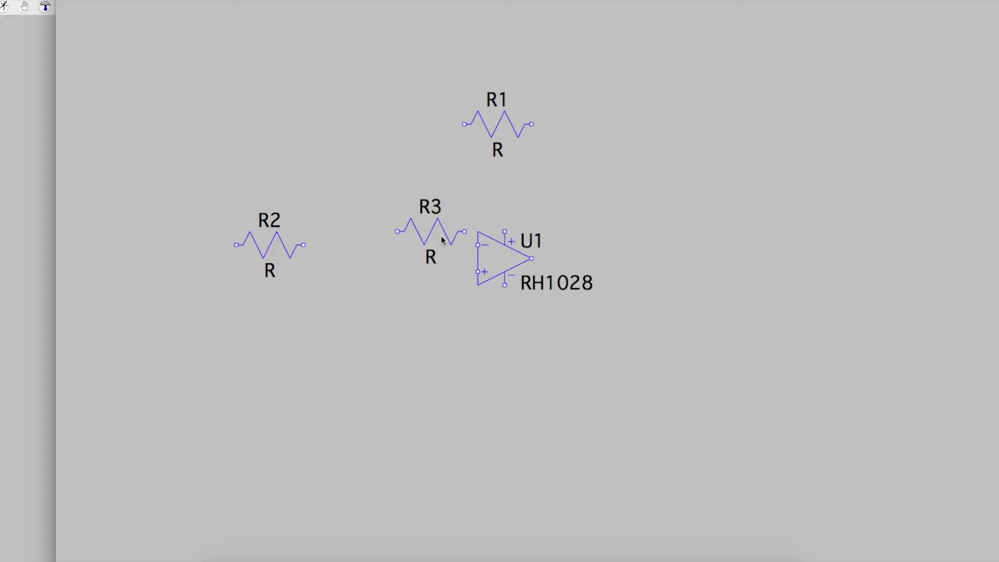
left_click_drag(442, 239, 278, 328)
key("F6")
left_click(277, 328)
key("Escape")
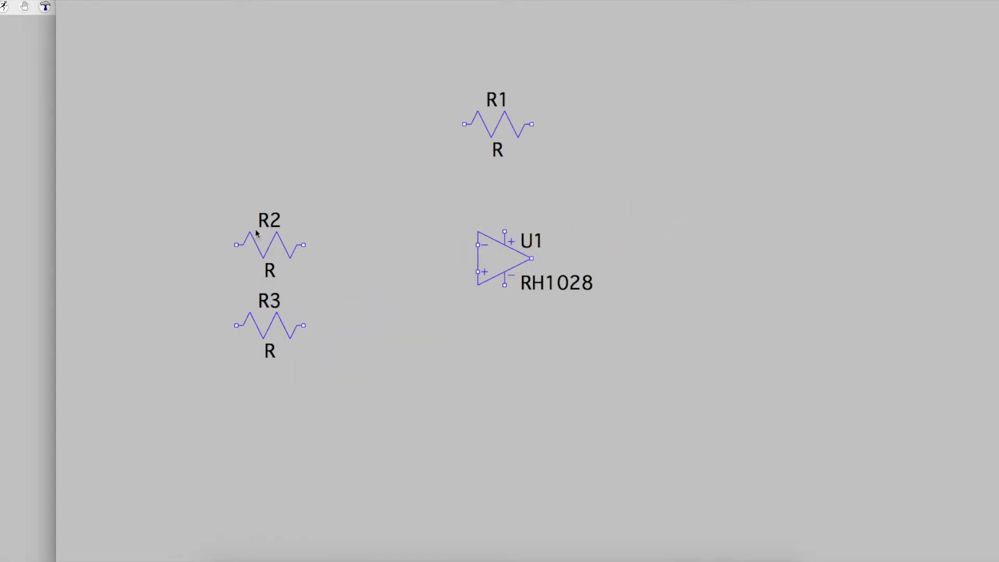
Step: Wire the inner end of resistor R2 straight to the op-amp's inverting input
right_click(600, 226)
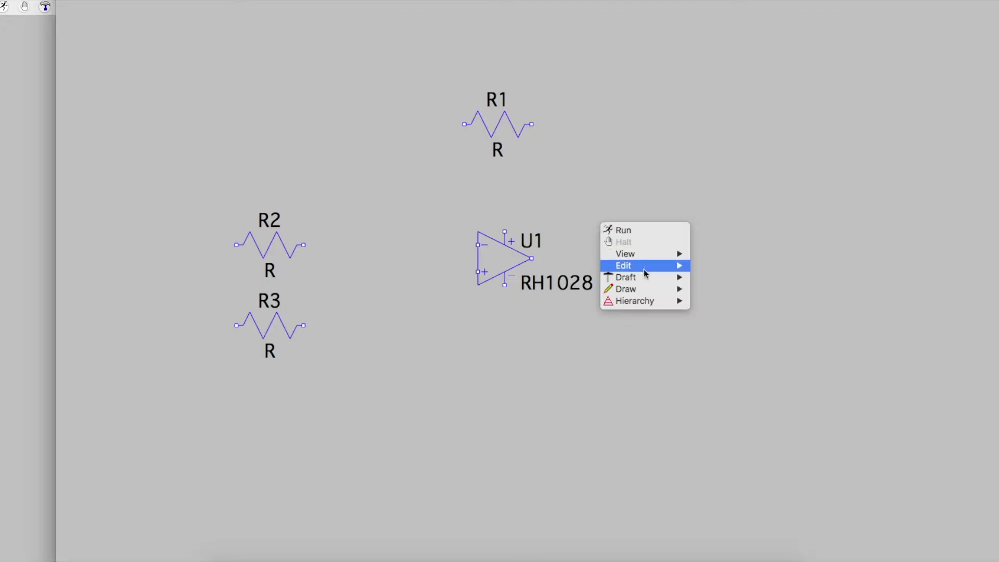
mouse_move(643, 280)
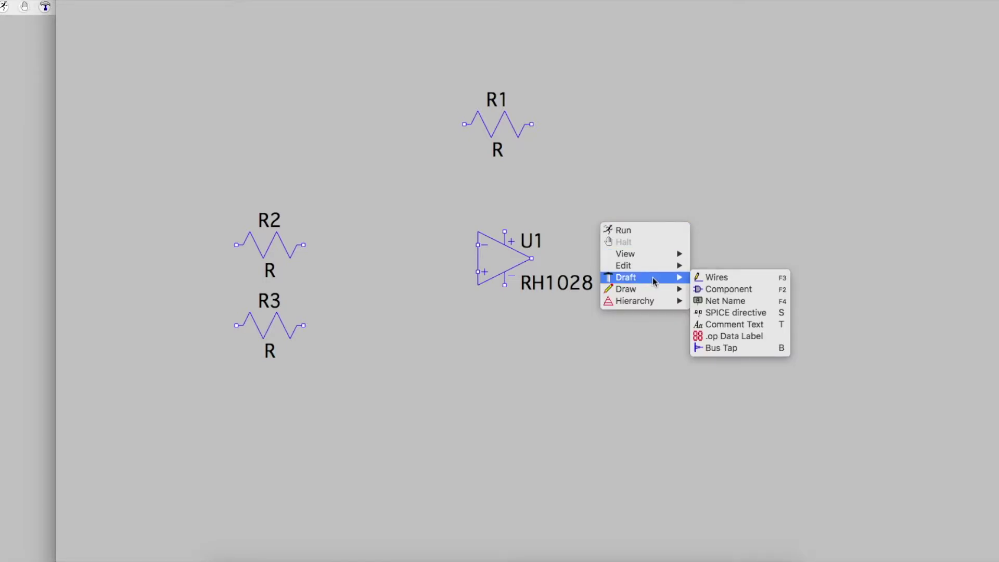
left_click(729, 278)
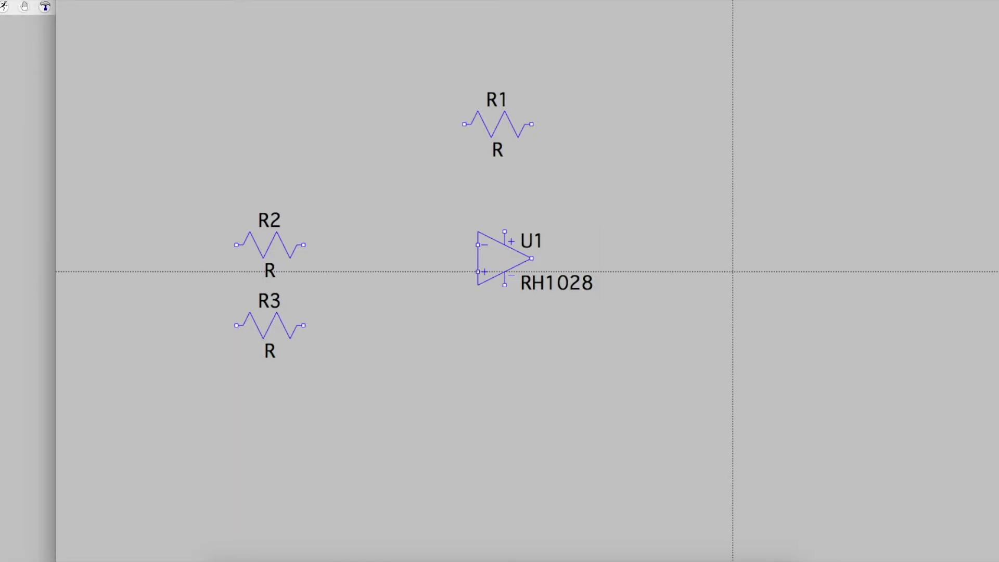
left_click(303, 245)
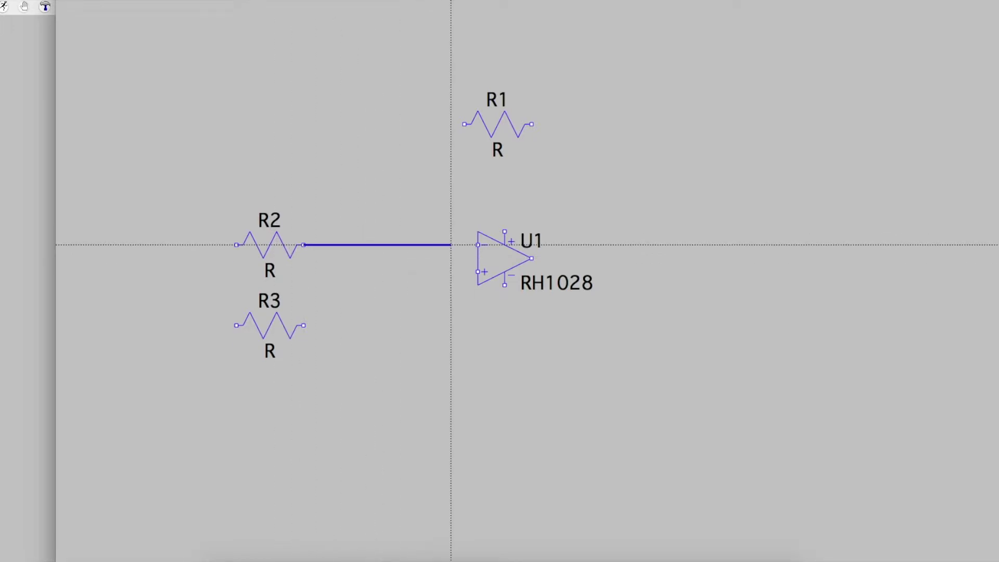
left_click(477, 245)
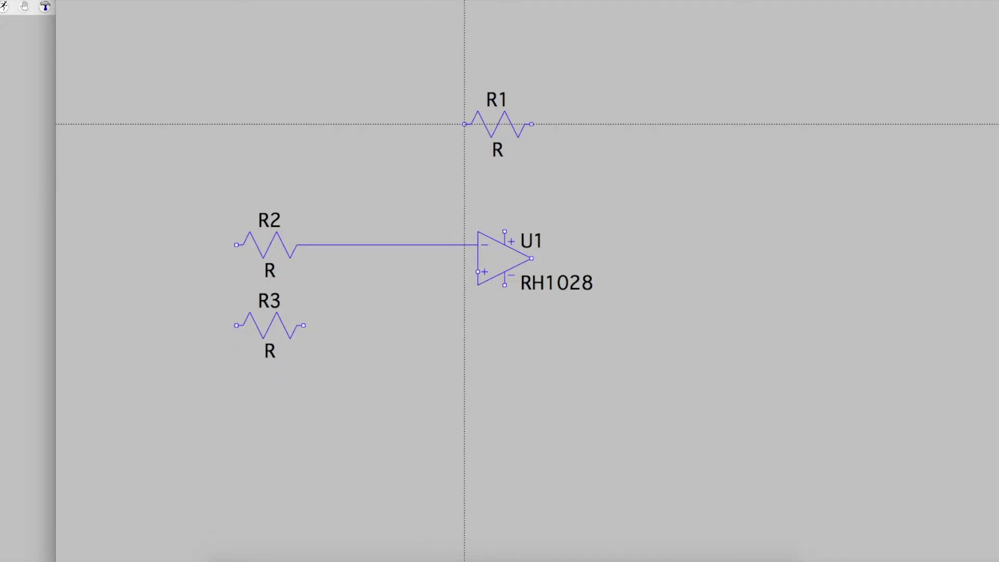
Step: Wire resistor R1 as the feedback path between the inverting-input wire and the op-amp's output
left_click(464, 124)
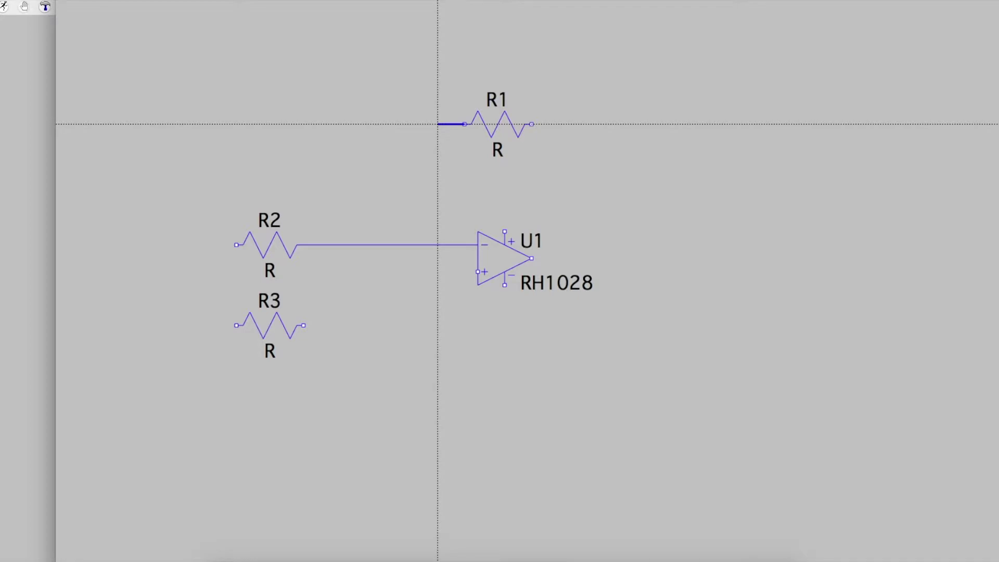
left_click(424, 124)
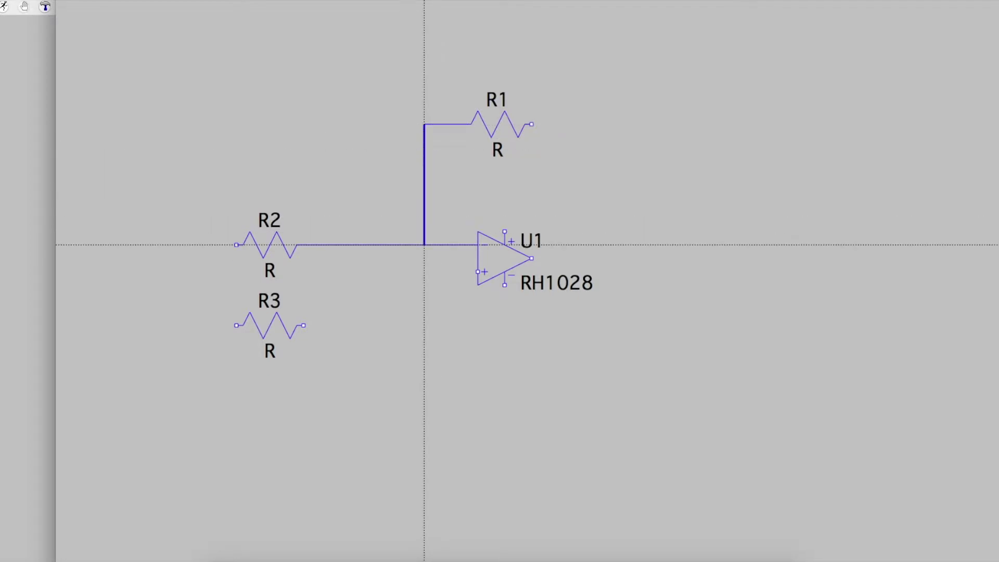
left_click(424, 245)
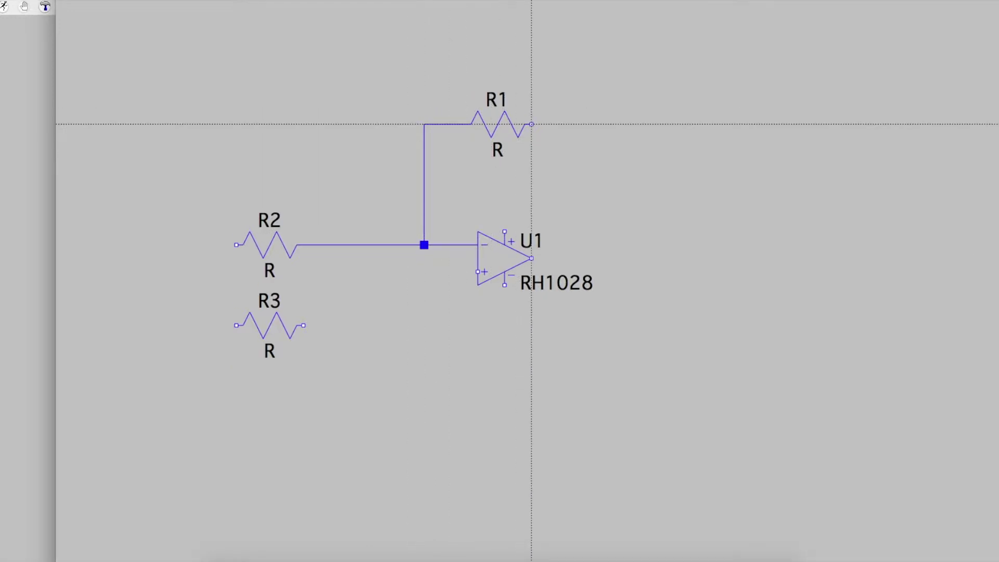
left_click(531, 123)
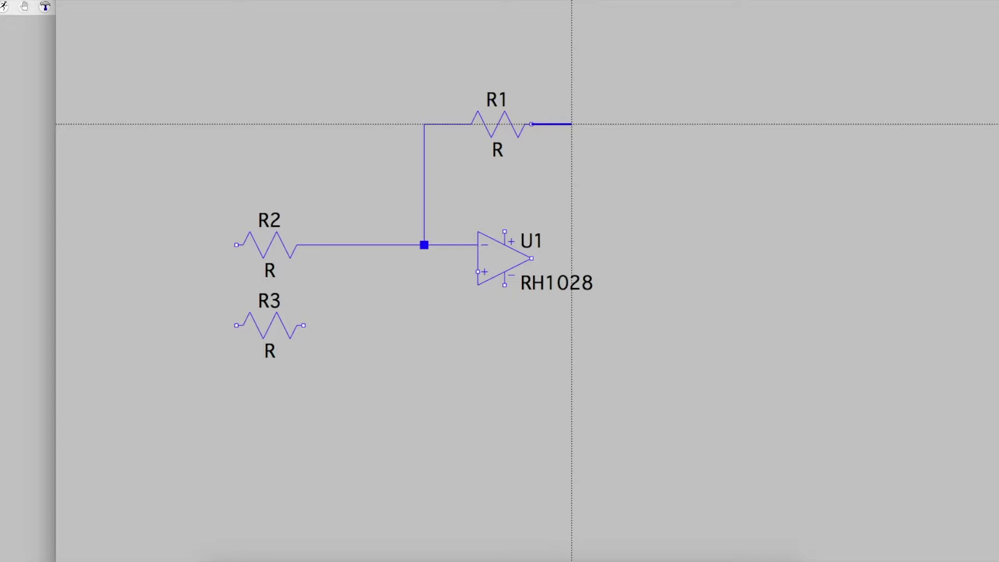
left_click(571, 124)
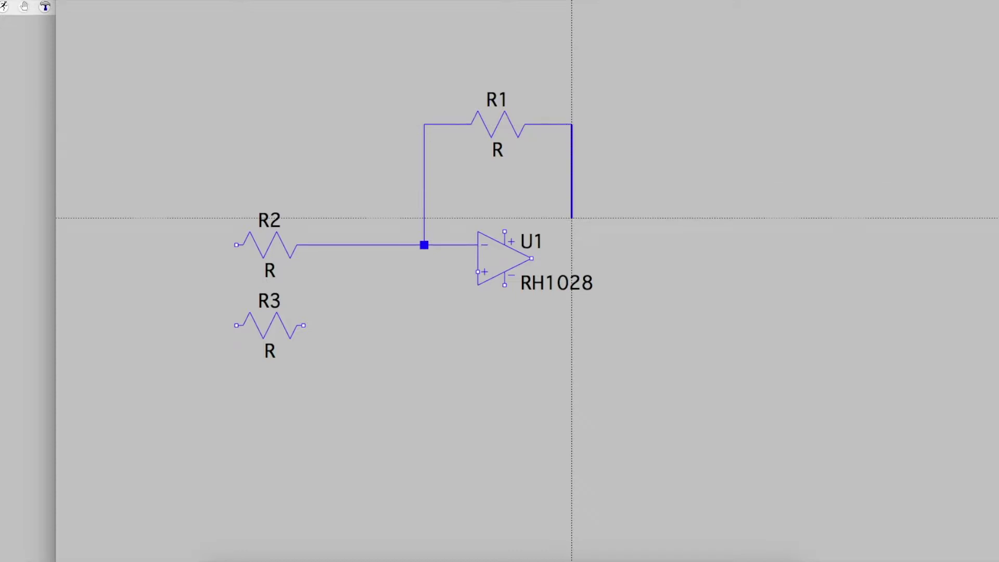
left_click(571, 258)
left_click(531, 257)
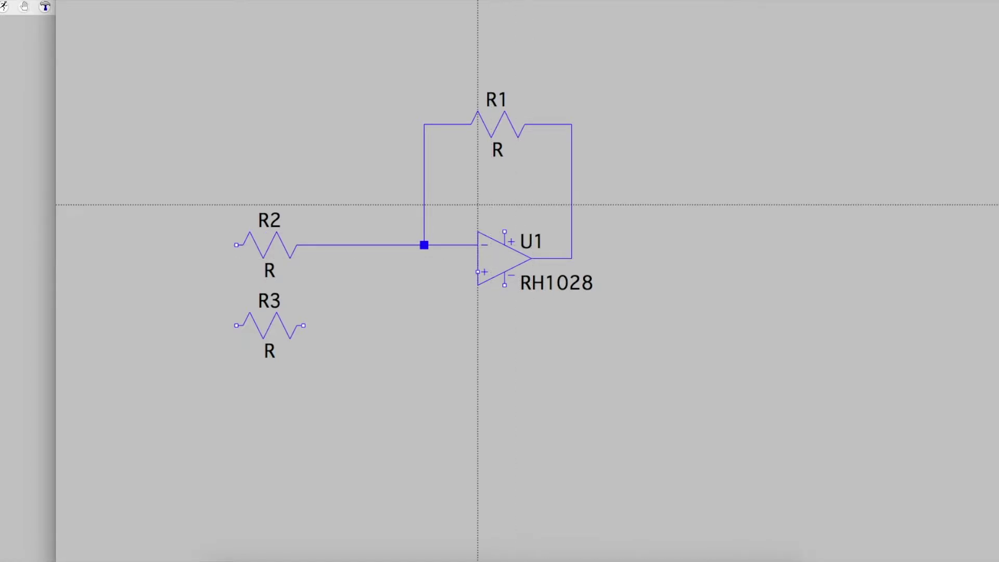
Step: Wire the inner end of resistor R3 to the junction at the inverting input and end wiring
left_click(303, 325)
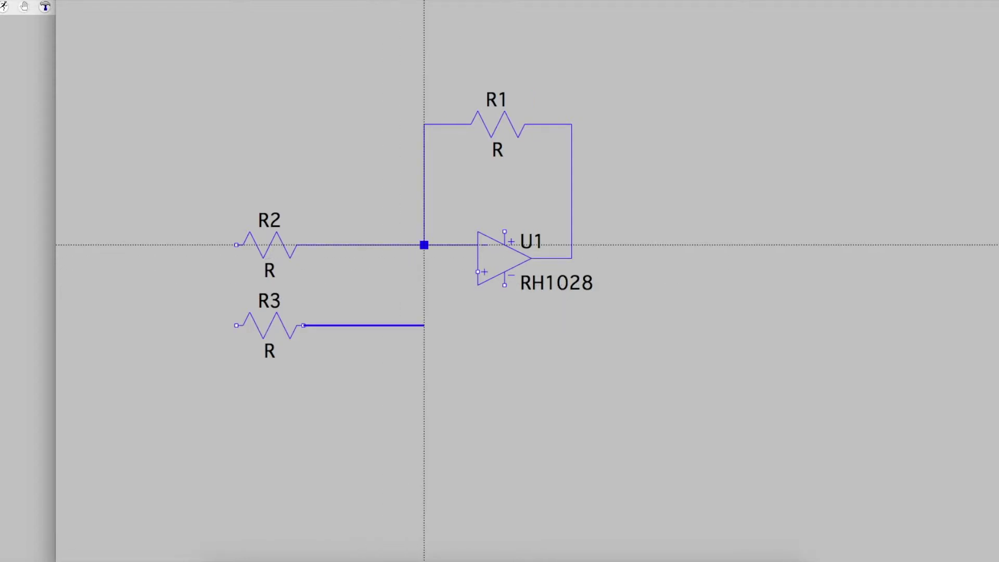
left_click(424, 244)
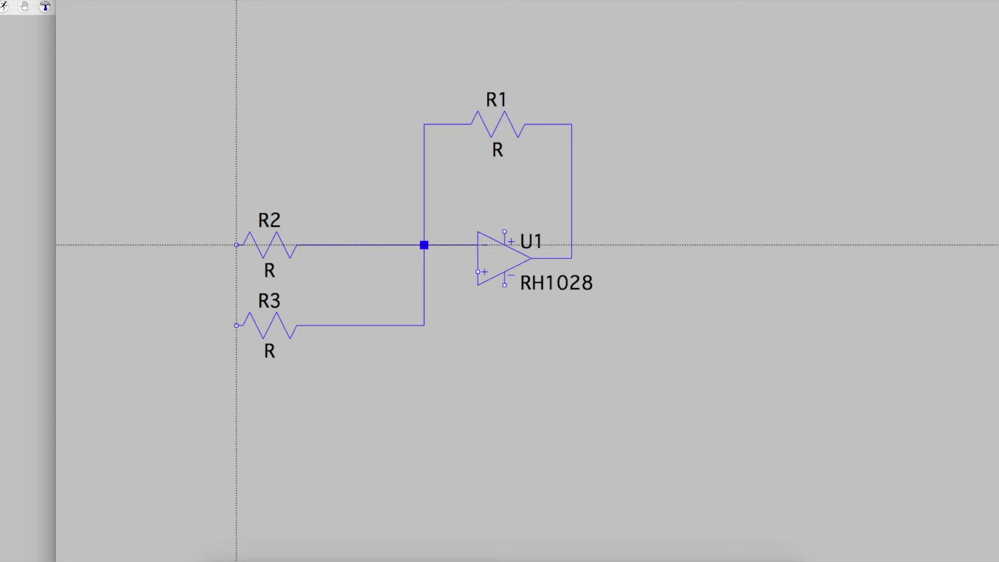
key("Escape")
Step: Create a net label named Vin1 and attach it to the free end of resistor R2
right_click(292, 113)
mouse_move(325, 156)
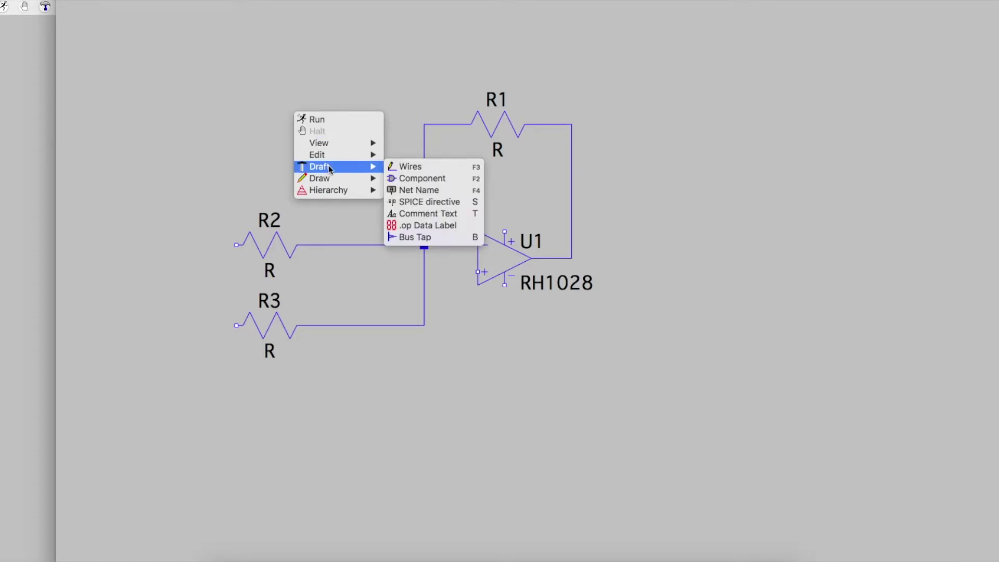
left_click(401, 191)
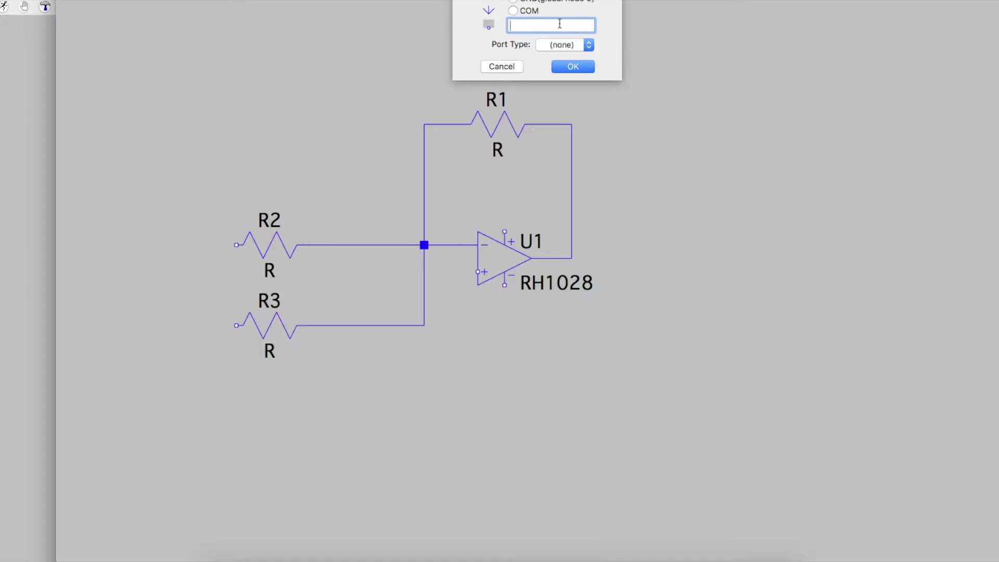
type("Vin1")
left_click(573, 67)
left_click(343, 178)
left_click(236, 244)
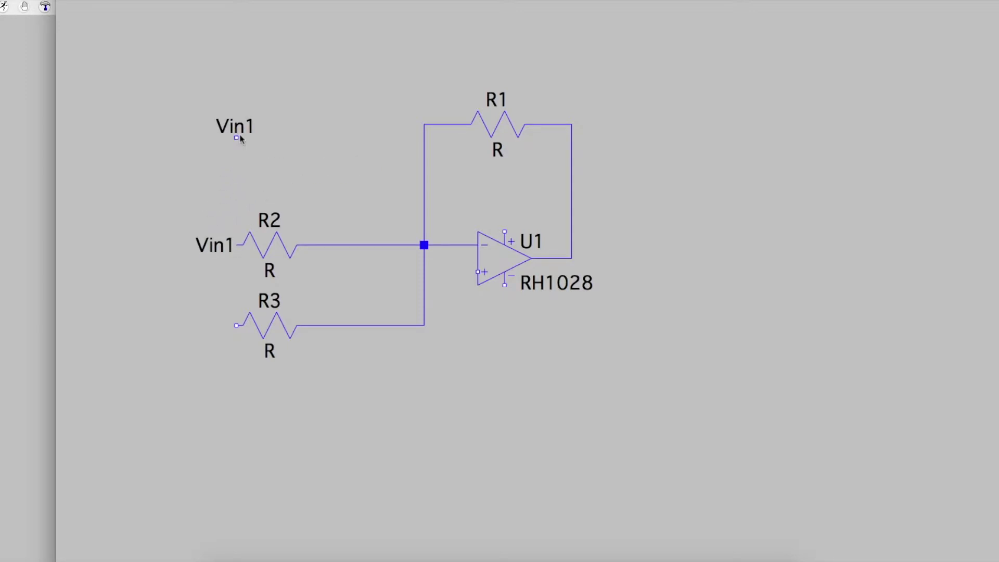
right_click(240, 138)
Step: Create a net label named Vin2 and attach it to the free end of resistor R3
right_click(241, 134)
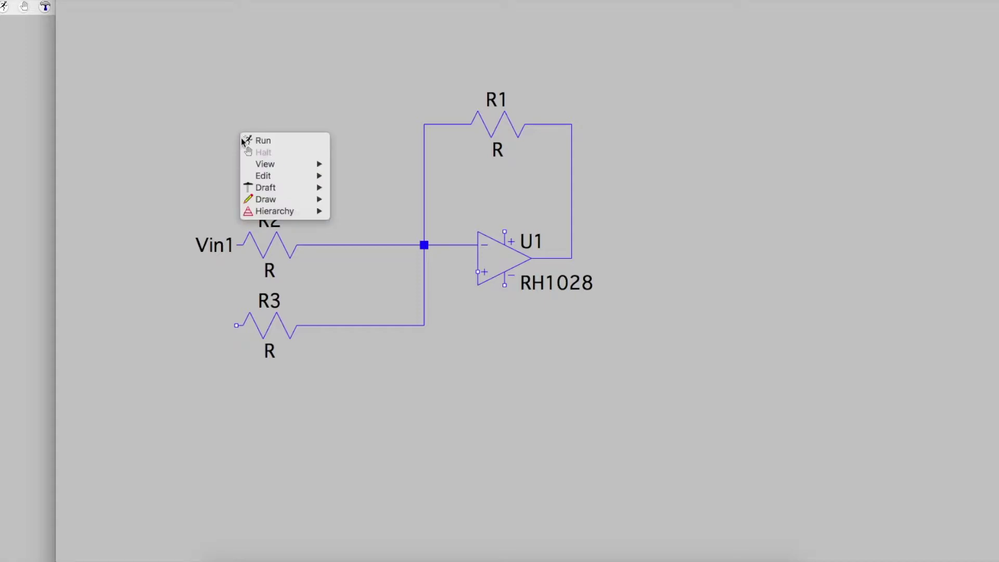
mouse_move(264, 188)
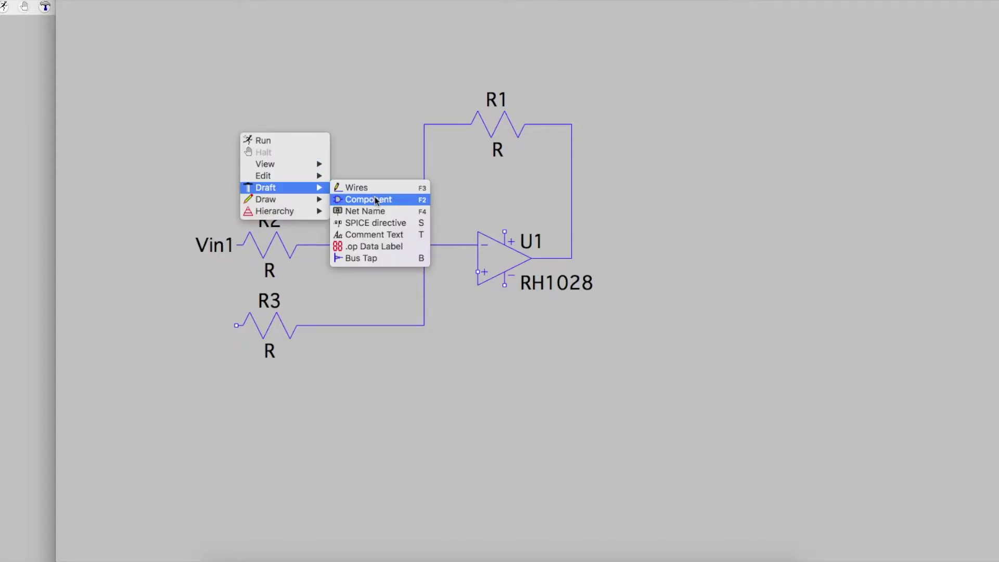
left_click(378, 214)
type("Vin2")
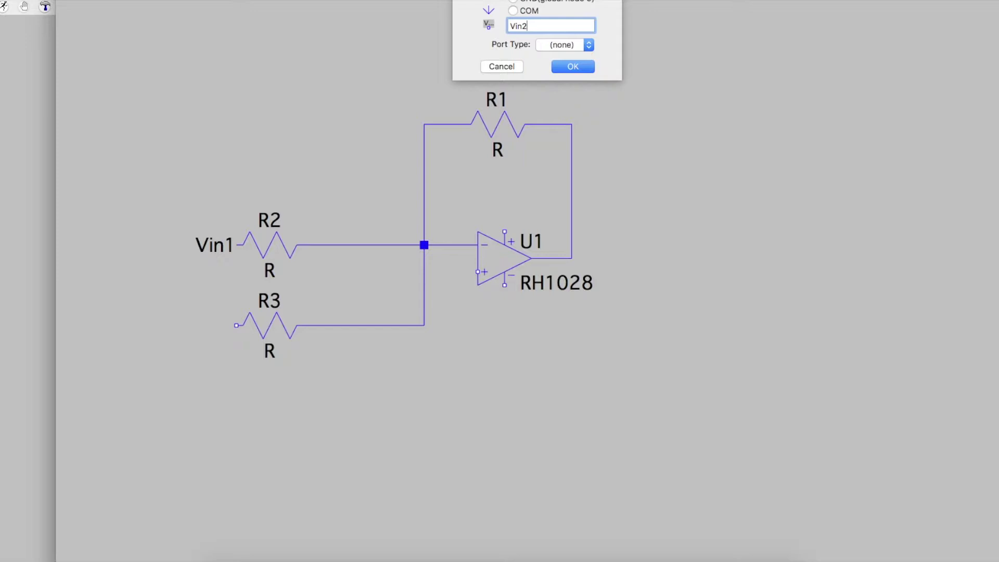
key("Return")
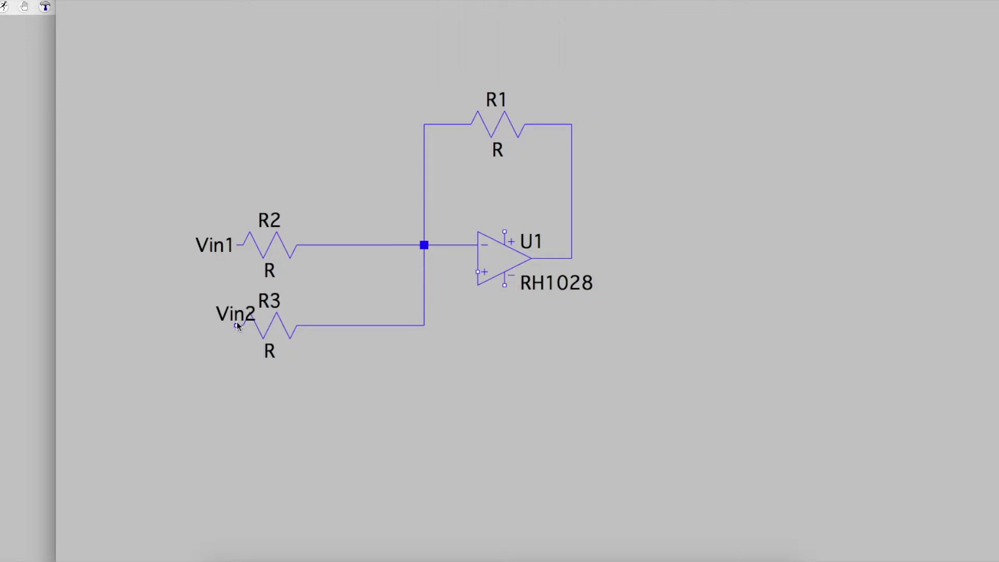
left_click(235, 325)
Step: Draw a short horizontal output wire outward from the junction of the feedback path and the op-amp output
right_click(645, 202)
mouse_move(676, 253)
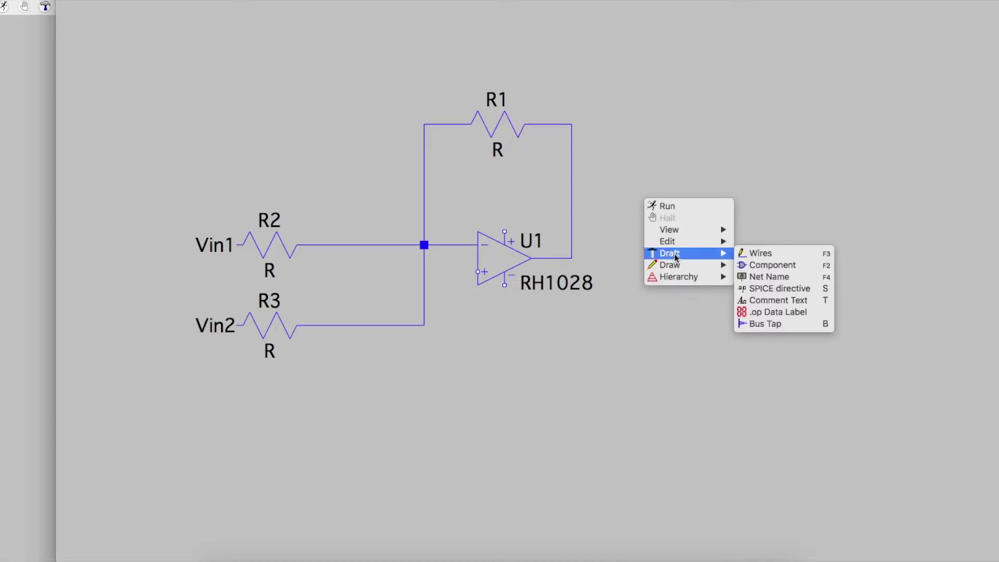
left_click(742, 254)
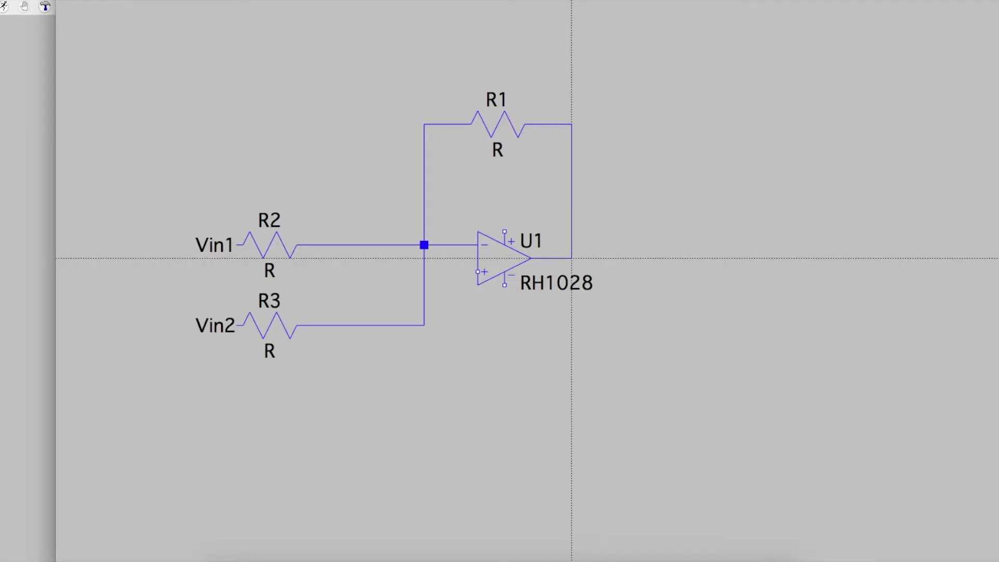
left_click(571, 258)
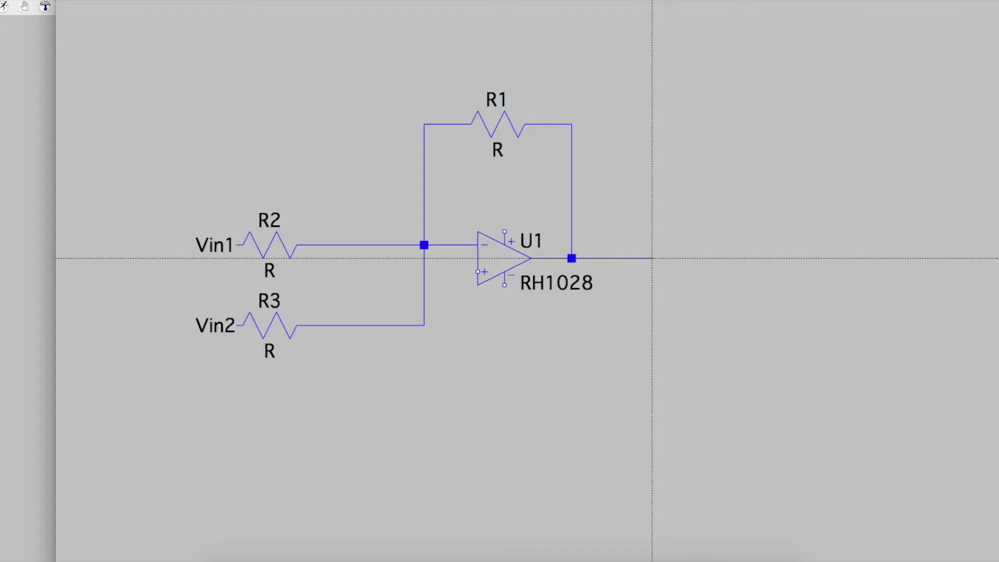
left_click(651, 258)
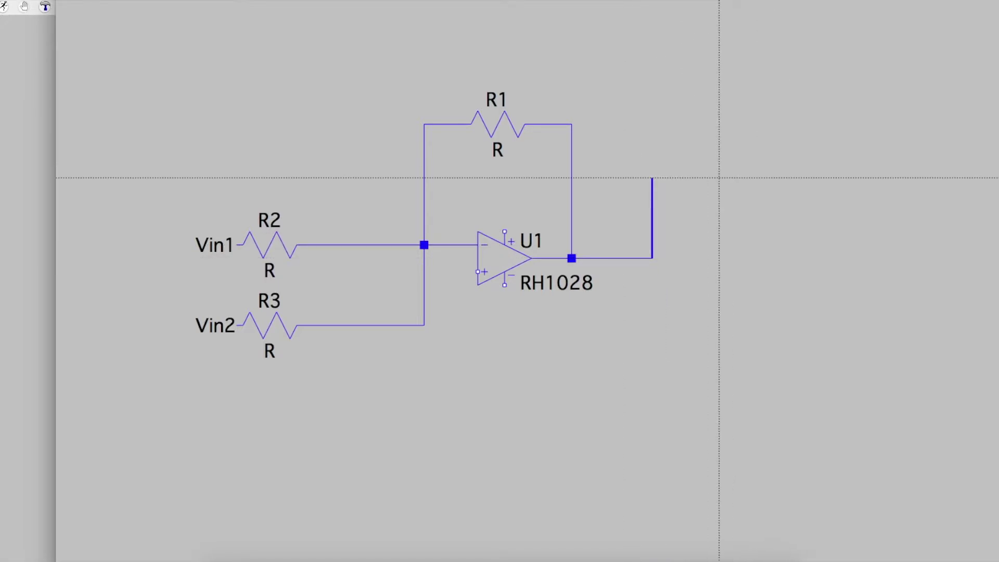
key("Escape")
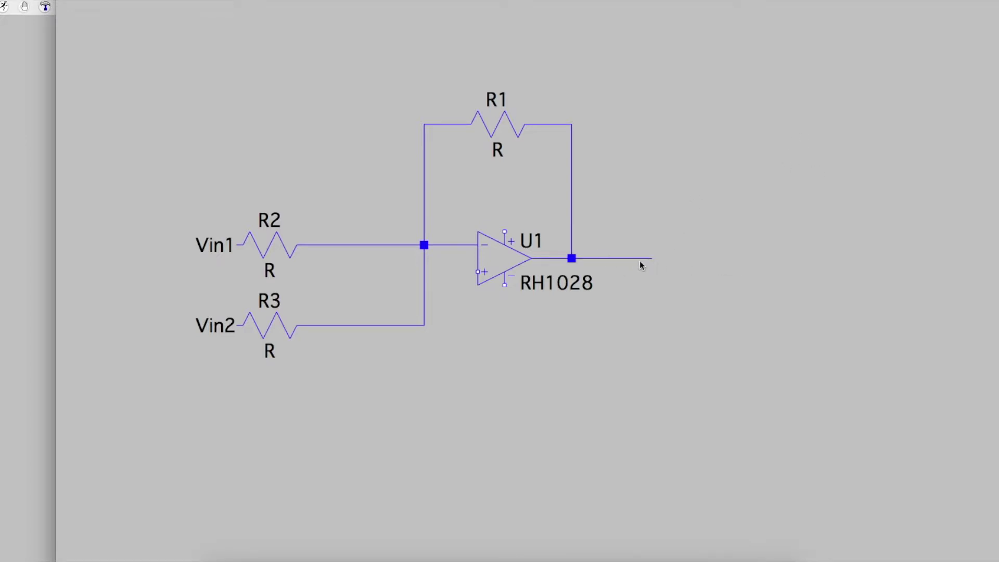
Step: Create a net label named Vout and attach it to the free end of the output wire
right_click(692, 176)
mouse_move(729, 230)
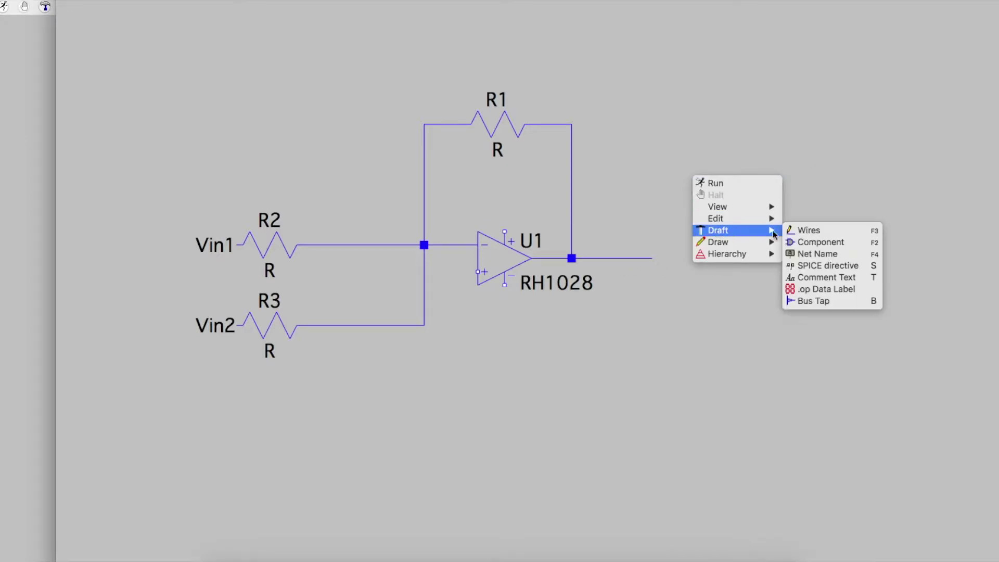
left_click(804, 254)
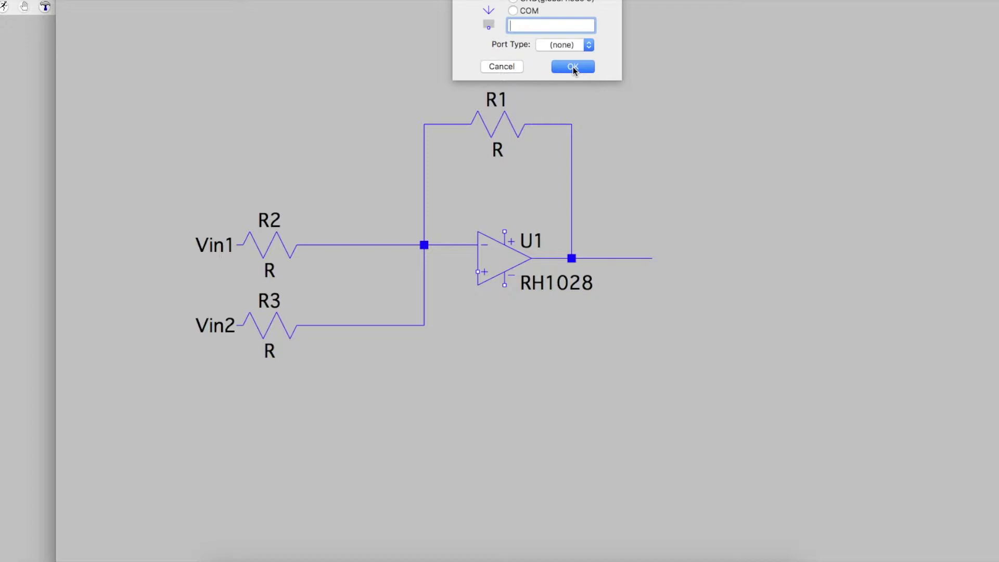
type("Vout")
left_click(572, 67)
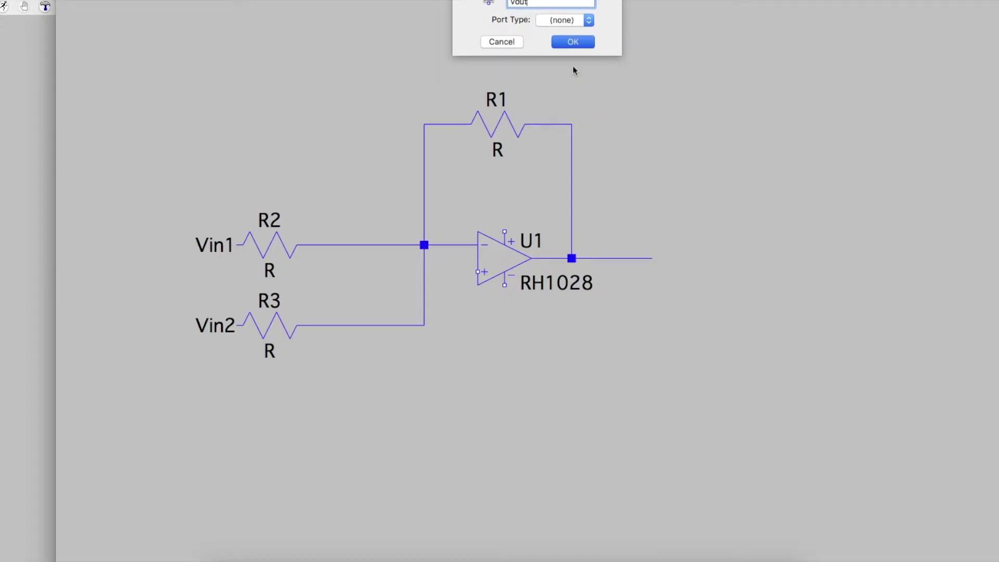
left_click(651, 258)
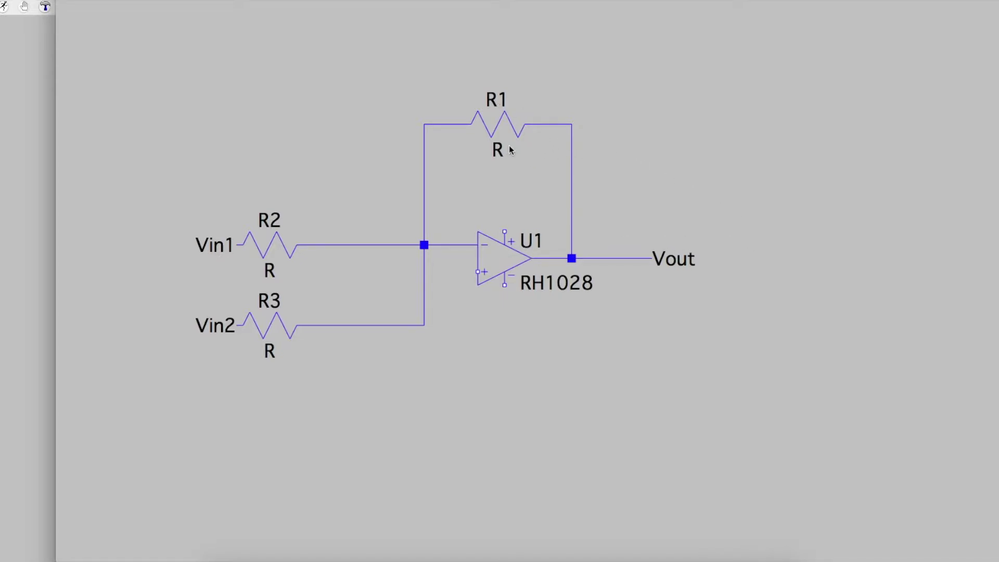
Step: Set the resistance of R1, R2 and R3 to 10k each
right_click(510, 125)
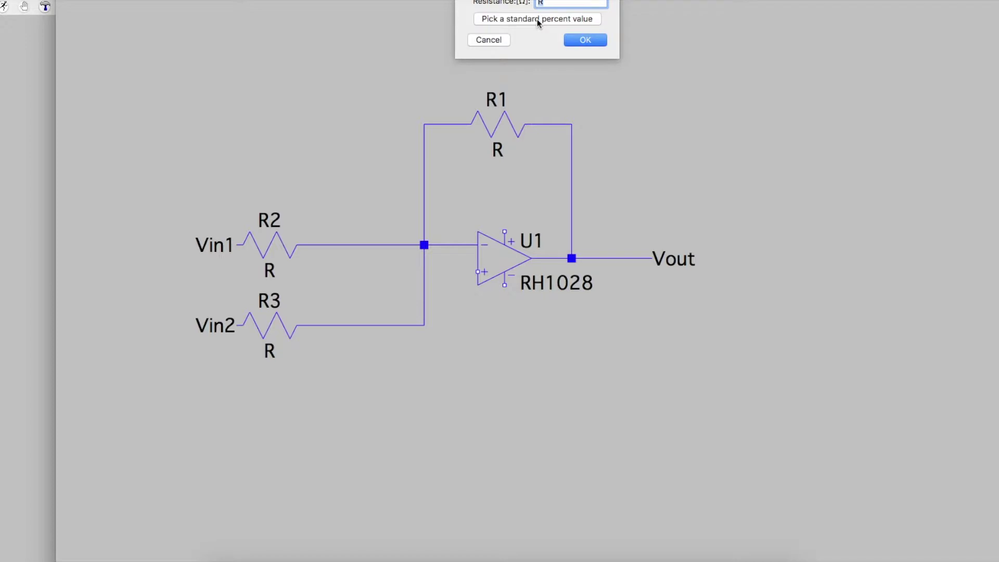
type("10k")
left_click(601, 40)
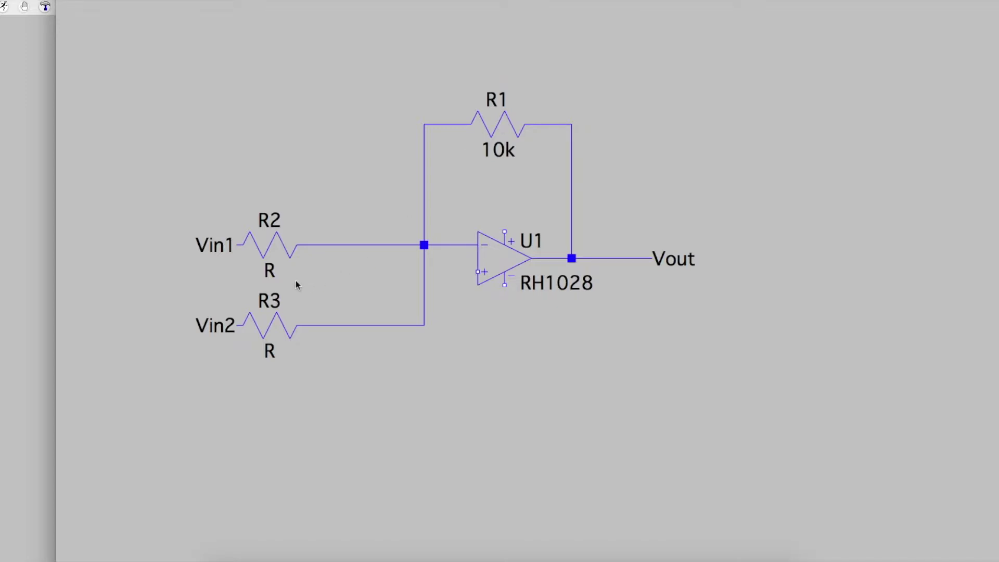
right_click(277, 250)
type("10k")
key("Return")
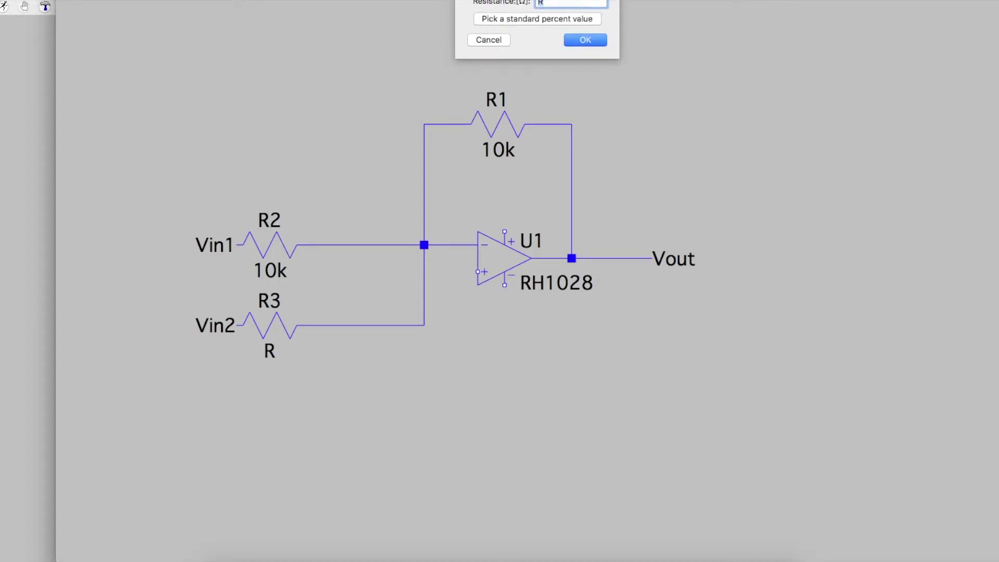
type("10k")
left_click(596, 39)
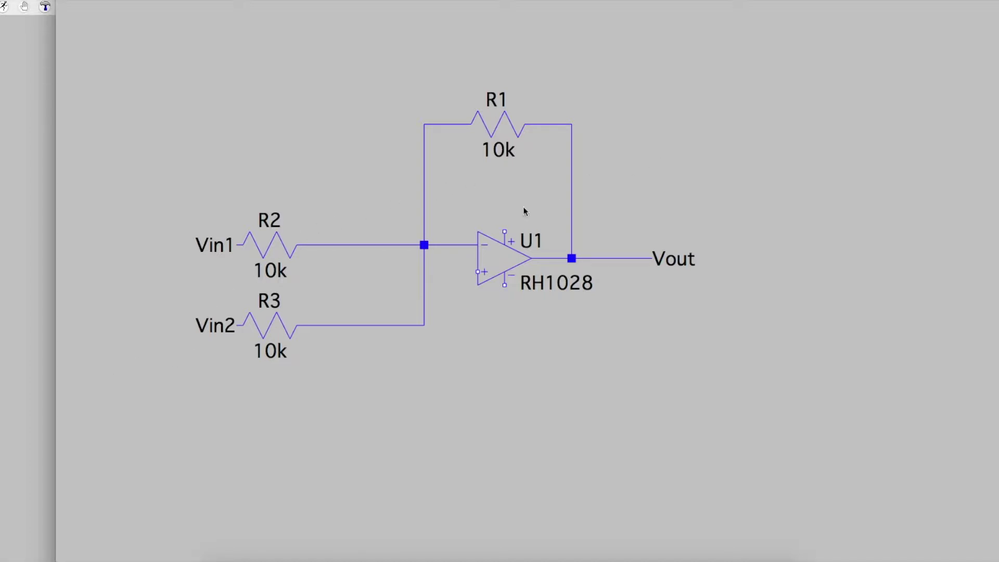
Step: Place two voltage source components, one above the other, to the right of the Vout label
right_click(700, 135)
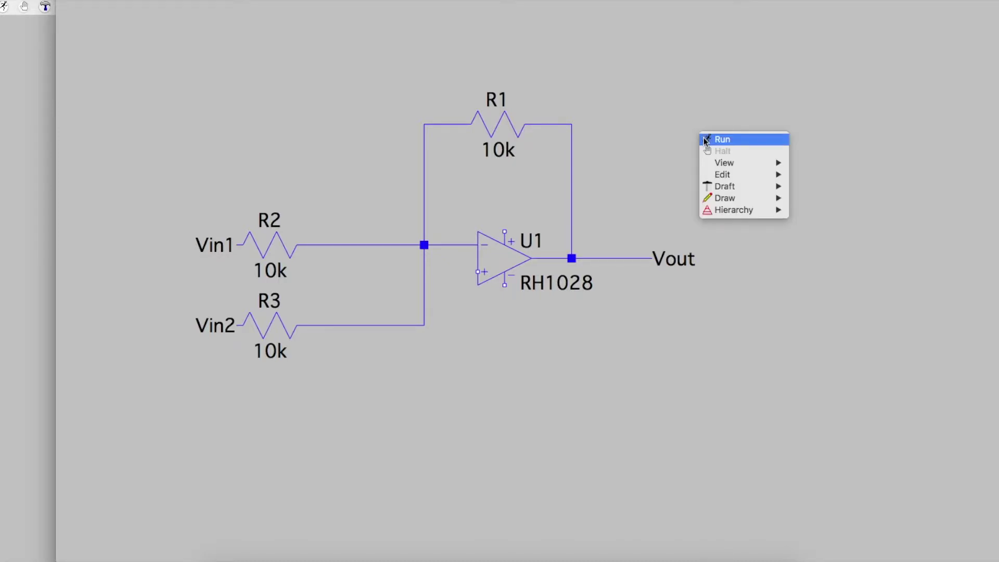
mouse_move(722, 192)
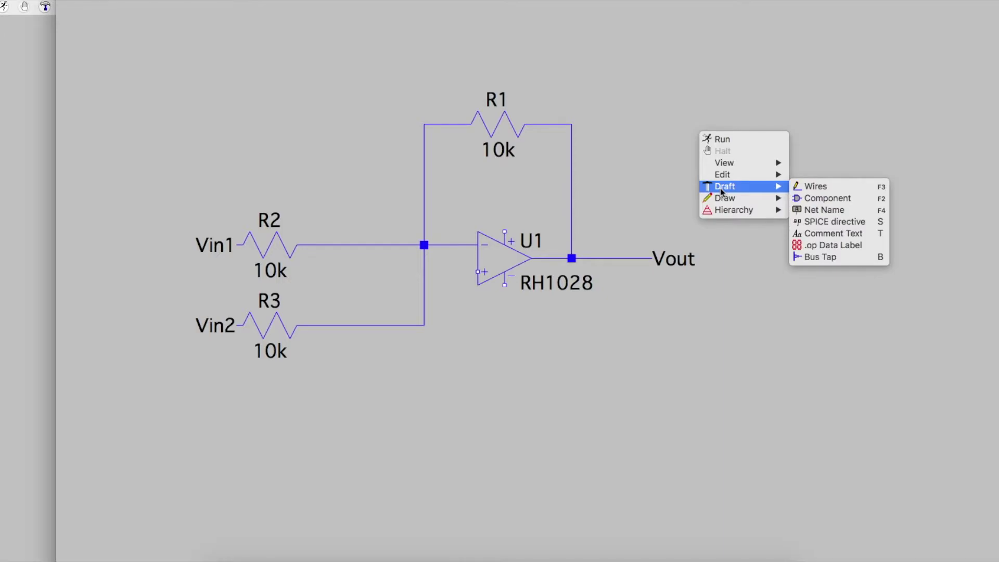
left_click(835, 198)
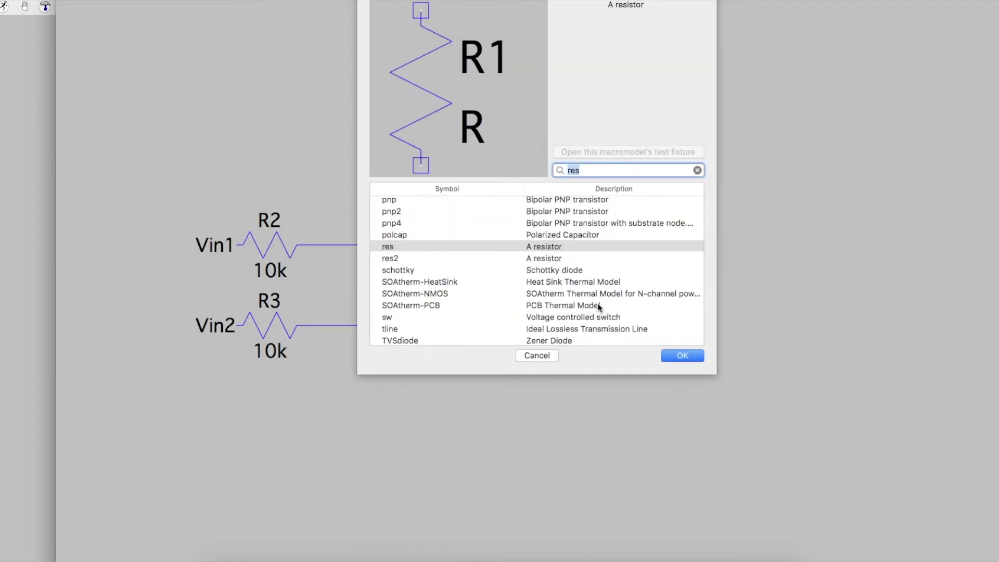
scroll(579, 291, "down", 3)
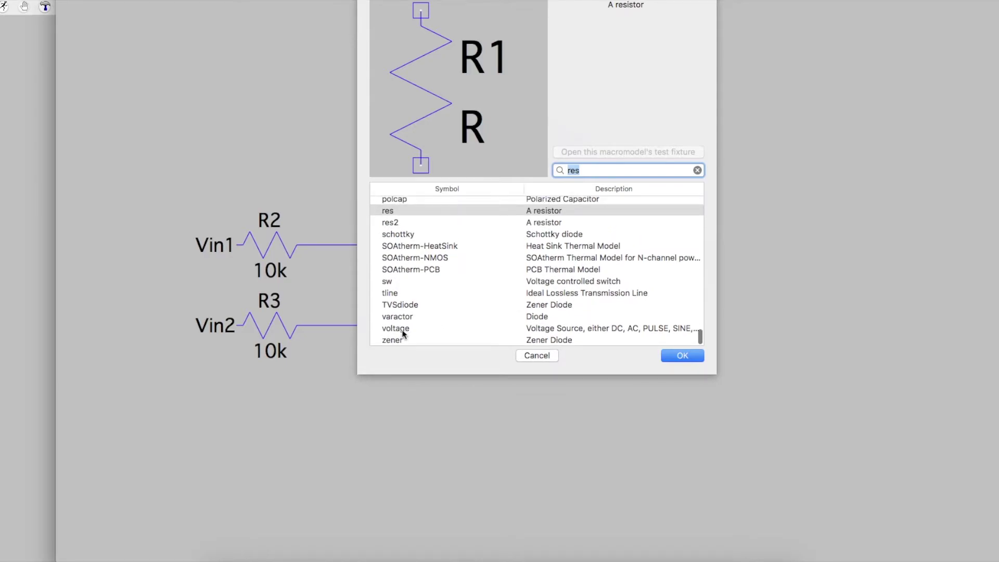
left_click(403, 330)
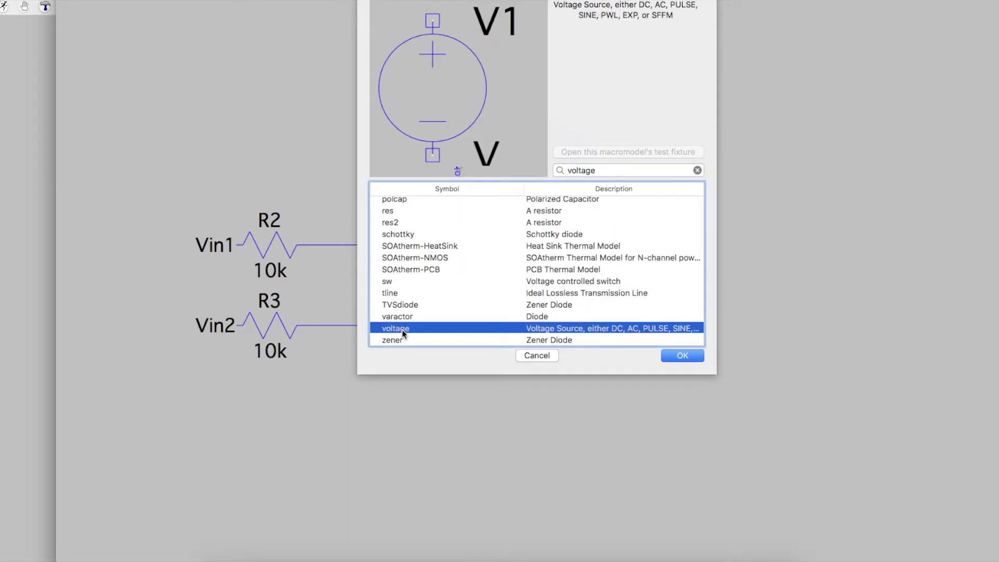
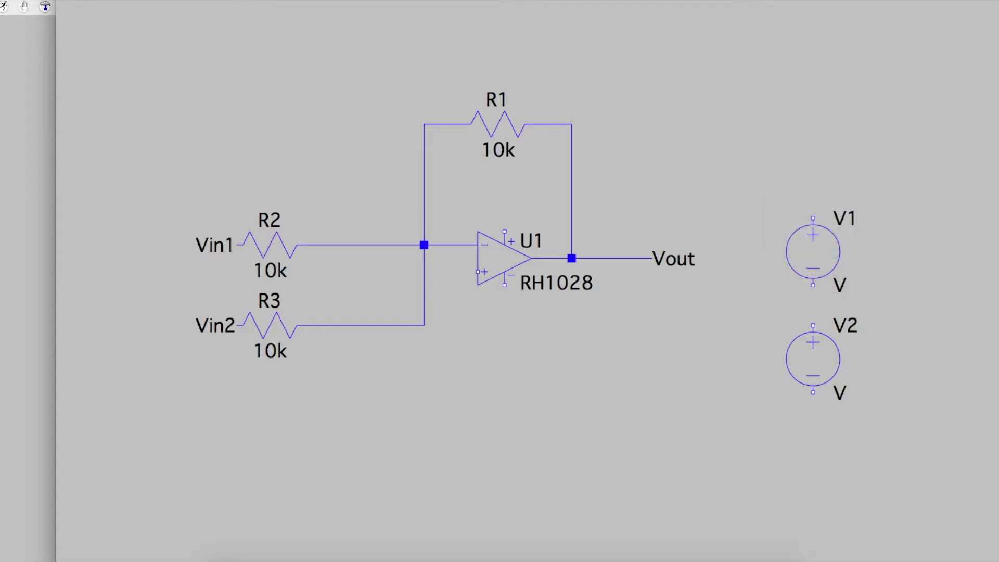
Step: Wire the negative terminal of source V1 to the positive terminal of source V2
left_click(813, 285)
left_click(813, 326)
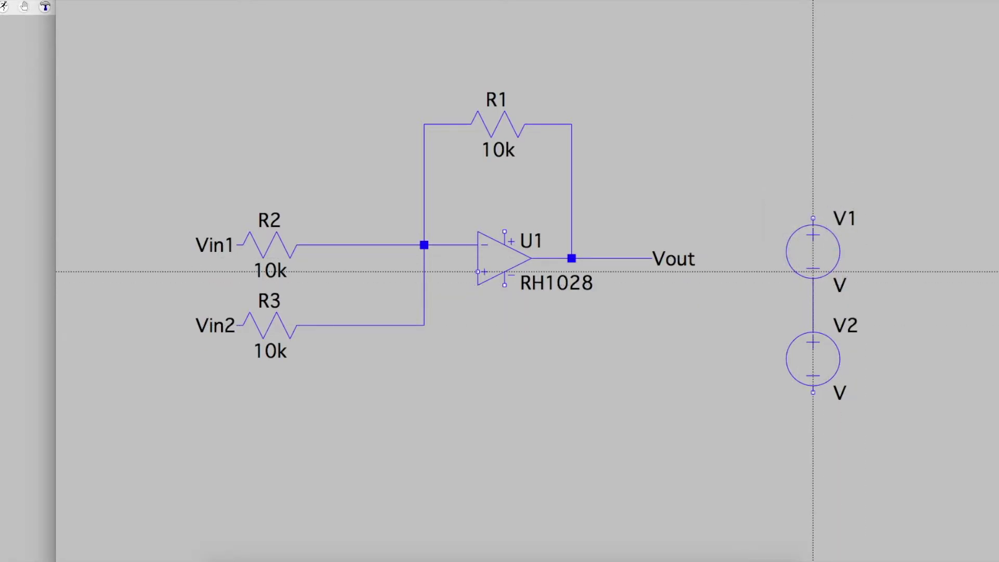
key("Escape")
Step: Set the DC value of voltage sources V1 and V2 to 9 V each
right_click(806, 264)
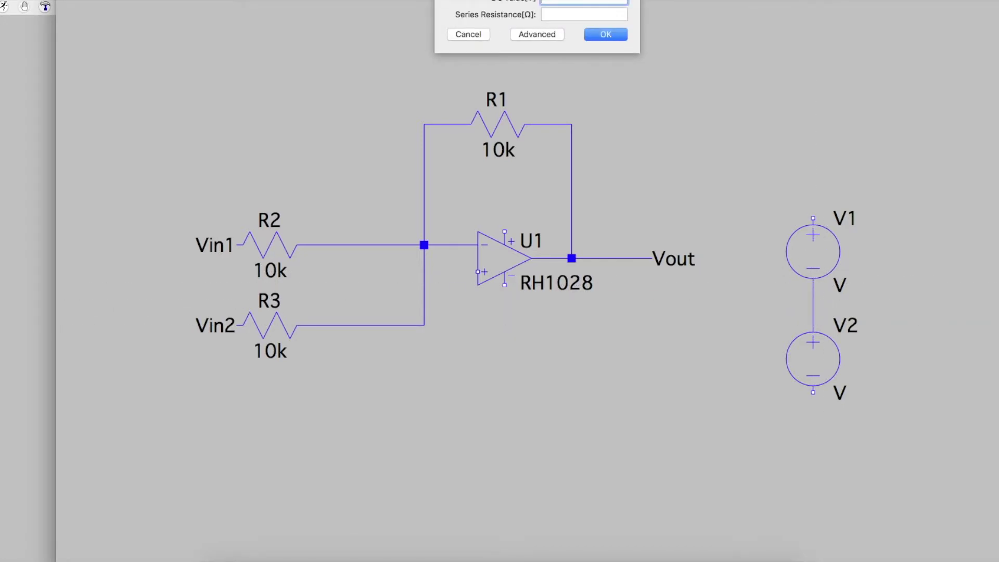
type("9")
left_click(592, 34)
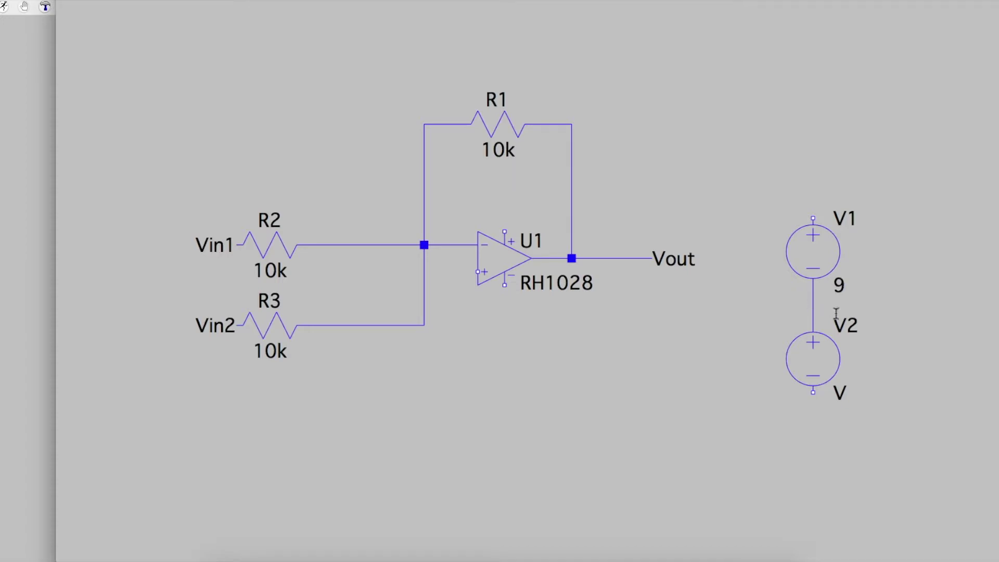
right_click(841, 353)
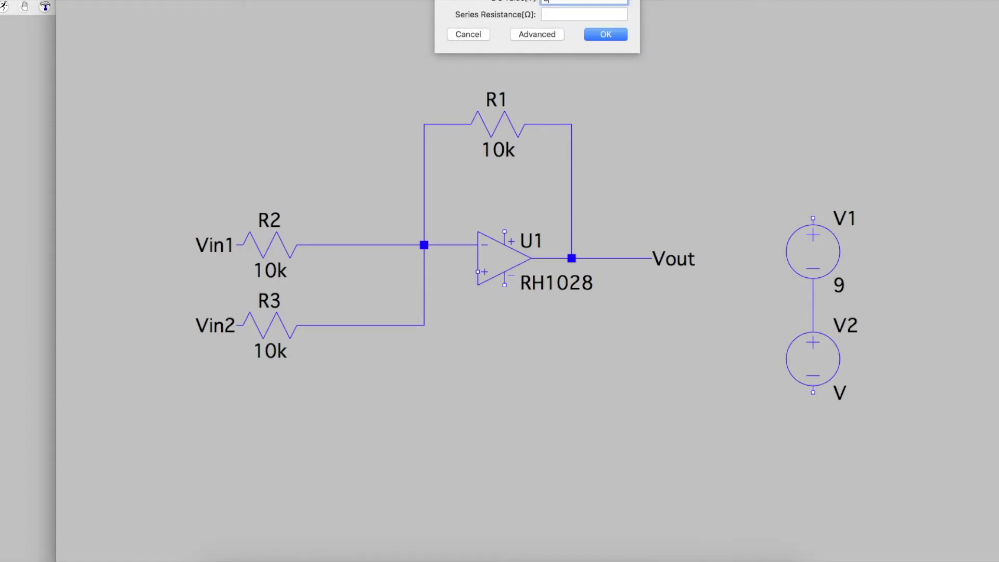
key("Return")
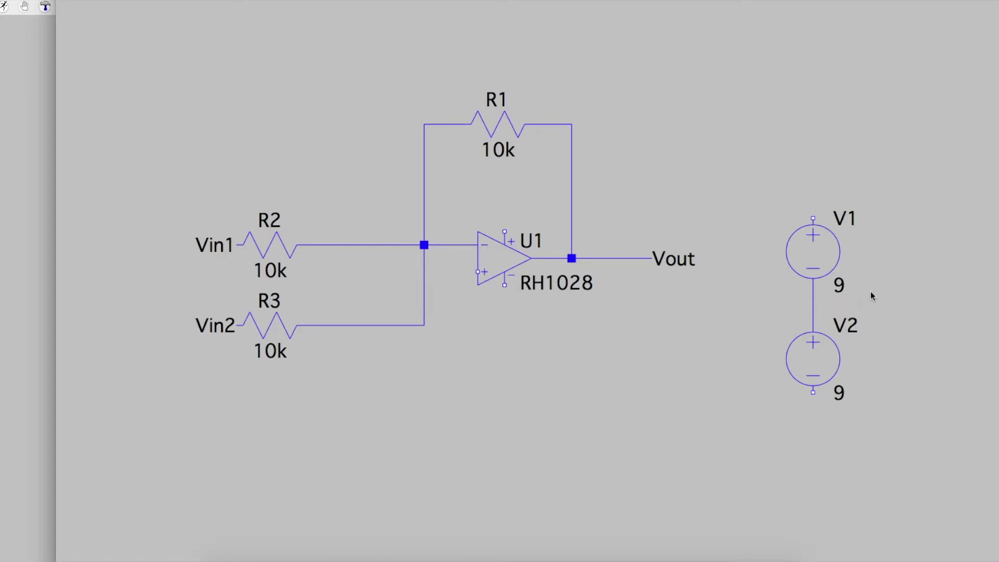
Step: Place a GND (global node 0) symbol to the right of the two voltage sources, level with their connecting wire
right_click(757, 292)
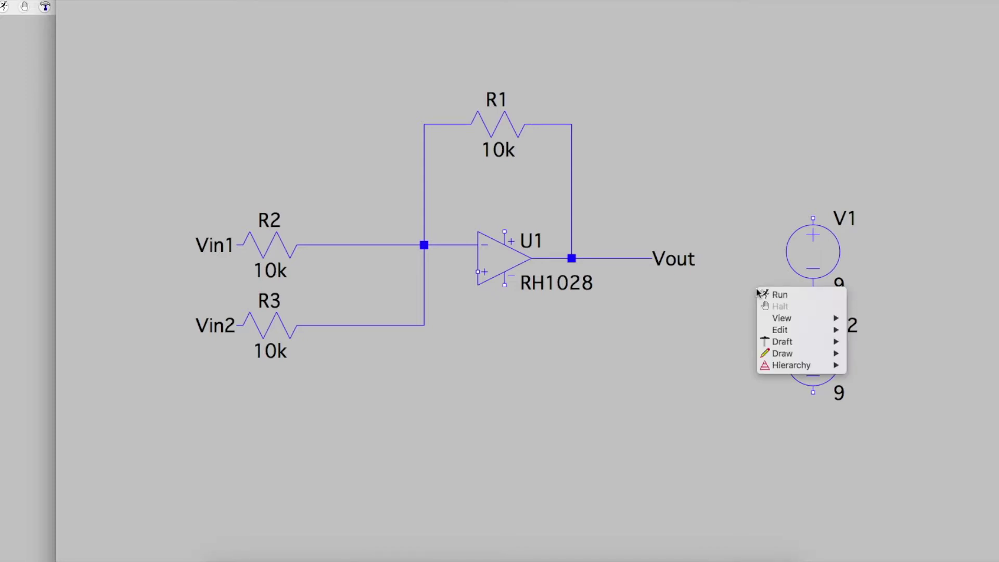
mouse_move(780, 342)
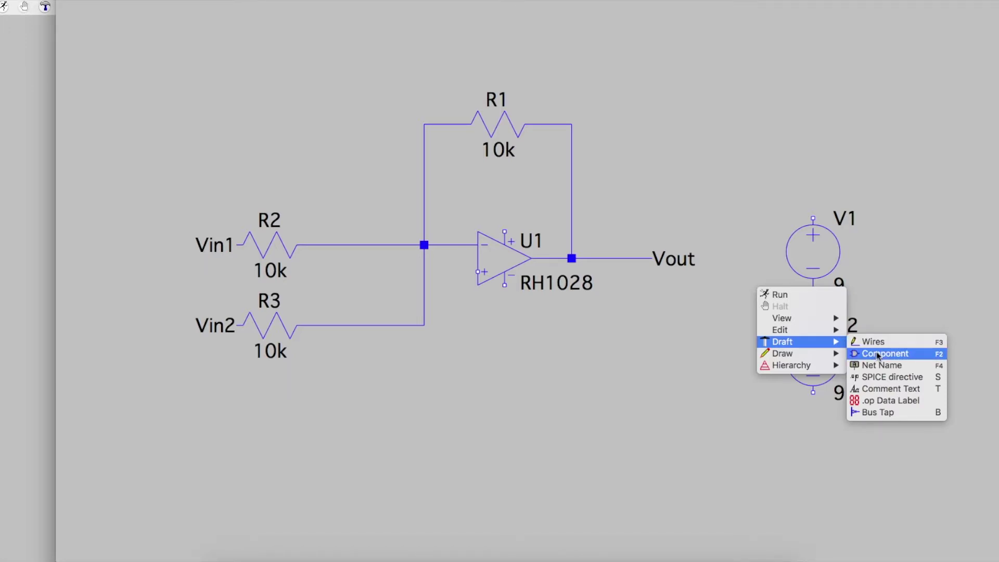
left_click(899, 368)
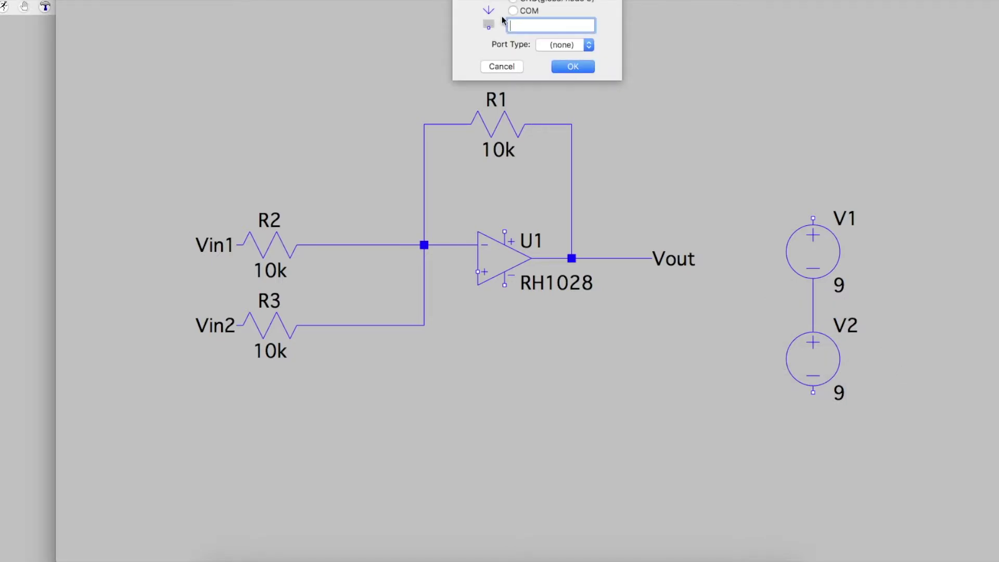
left_click(514, 2)
left_click(583, 70)
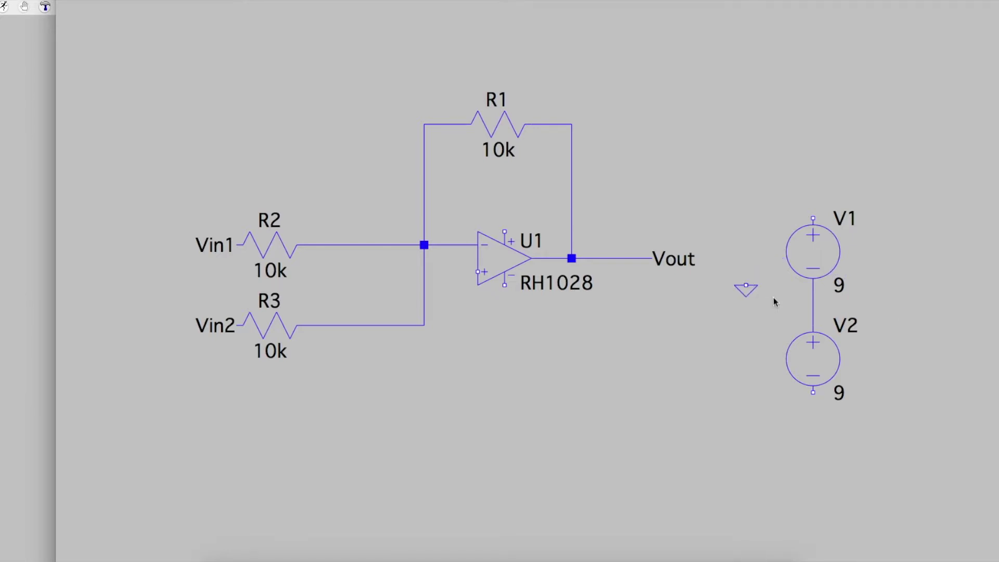
left_click(812, 312)
left_click(893, 315)
right_click(902, 260)
Step: Wire the GND symbol beside the supply sources to the connection between V1 and V2
right_click(900, 255)
mouse_move(928, 308)
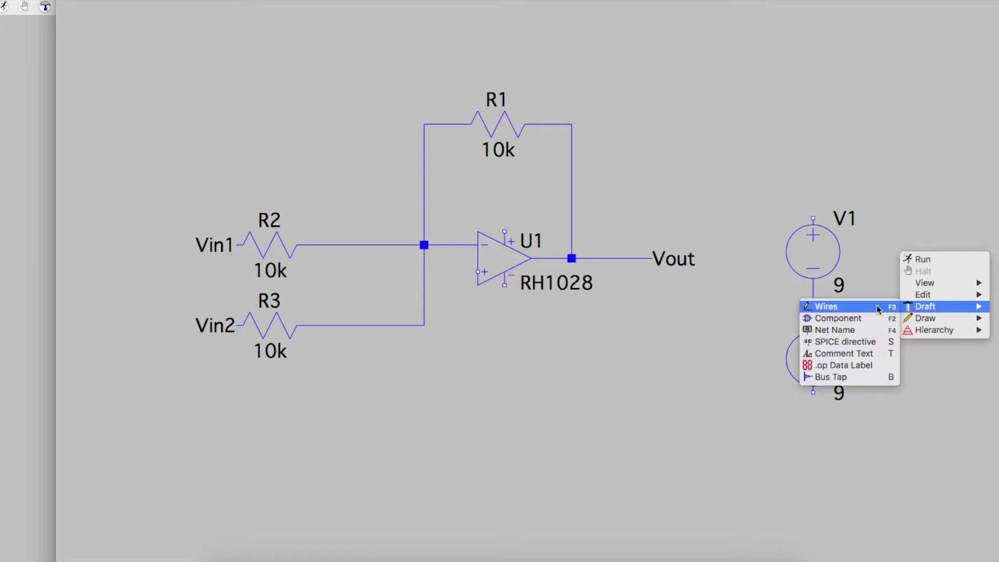
left_click(826, 306)
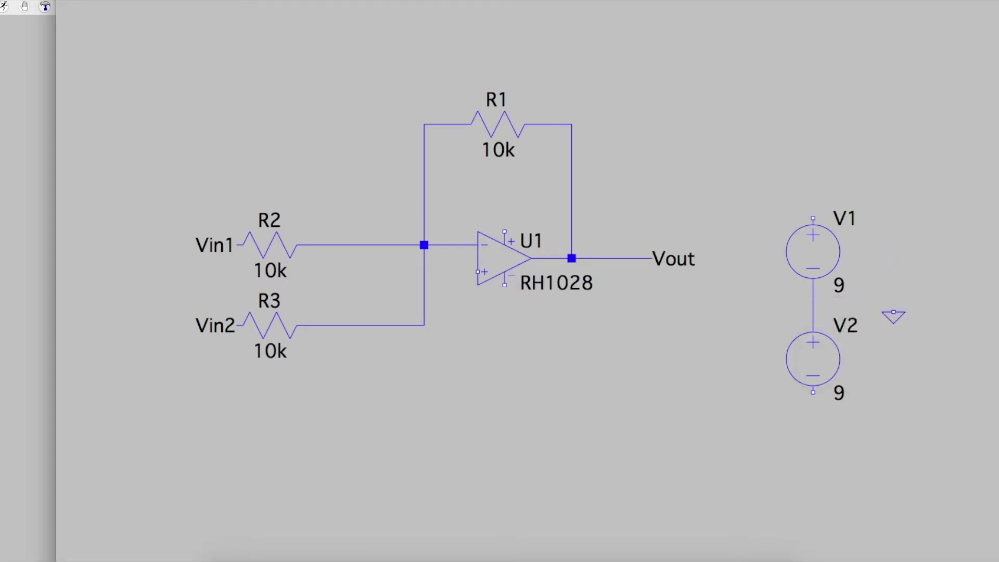
left_click(893, 312)
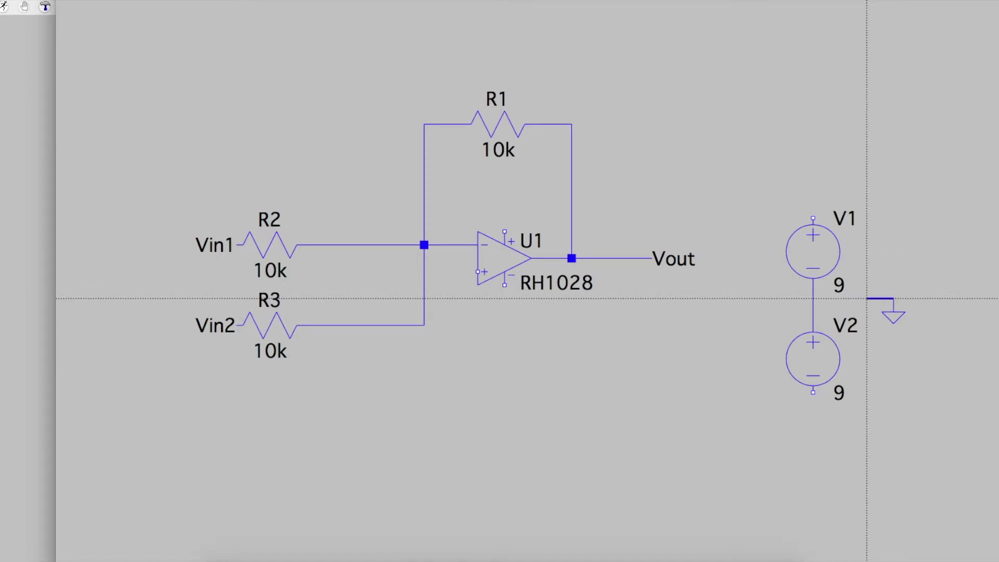
left_click(812, 298)
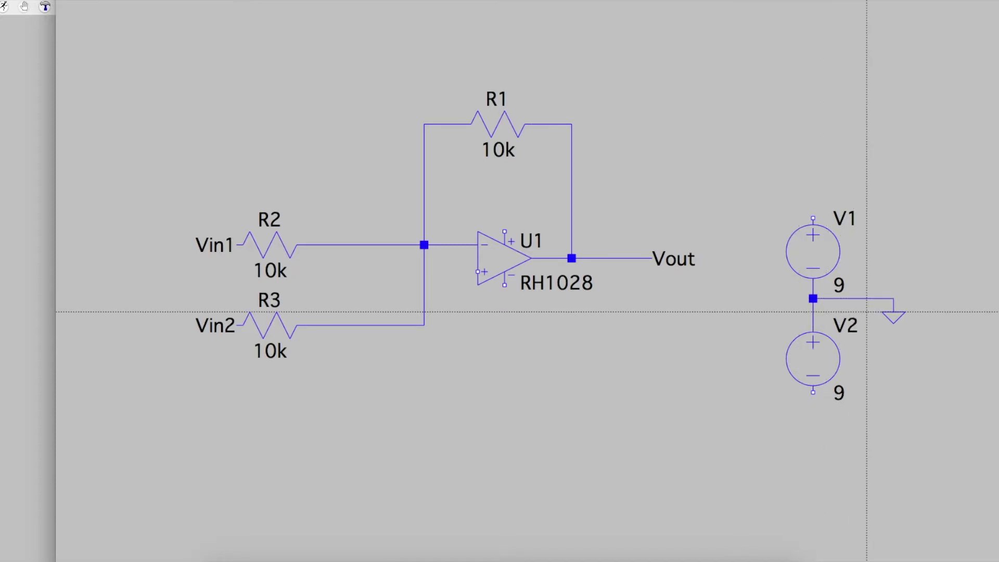
Step: Place a net label named +9V, oriented vertically, on the positive terminal of source V1
right_click(762, 183)
mouse_move(783, 220)
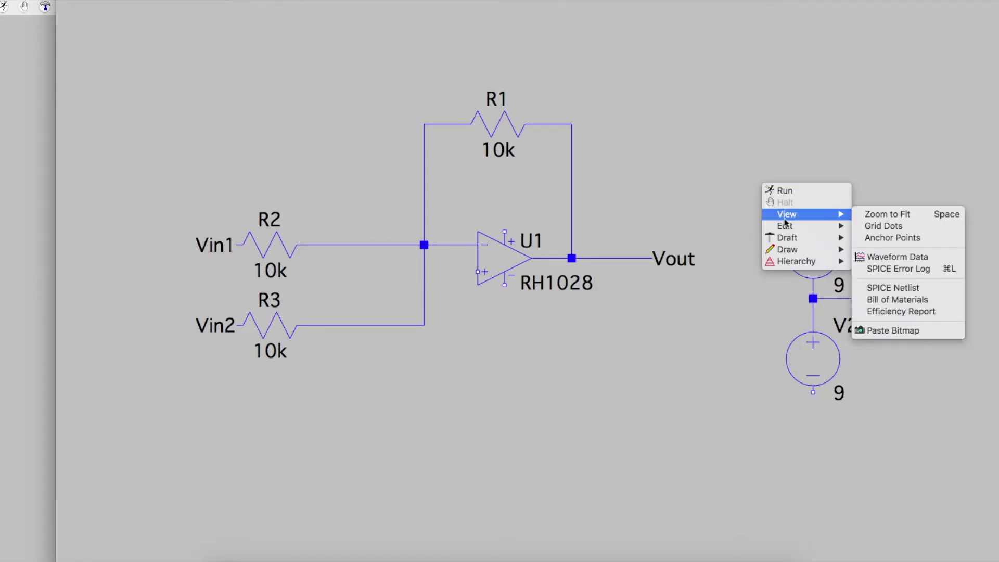
mouse_move(791, 239)
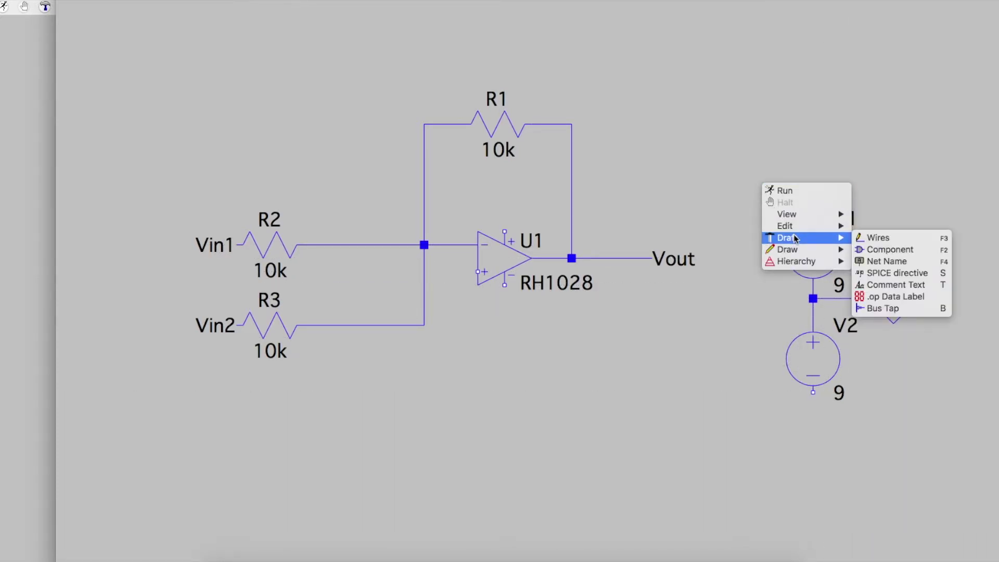
left_click(876, 261)
type("+9V")
left_click(573, 69)
right_click(773, 176)
Step: Create a net label named -9V, rotate it to vertical, and place it on the negative terminal of source V2
right_click(770, 173)
mouse_move(796, 227)
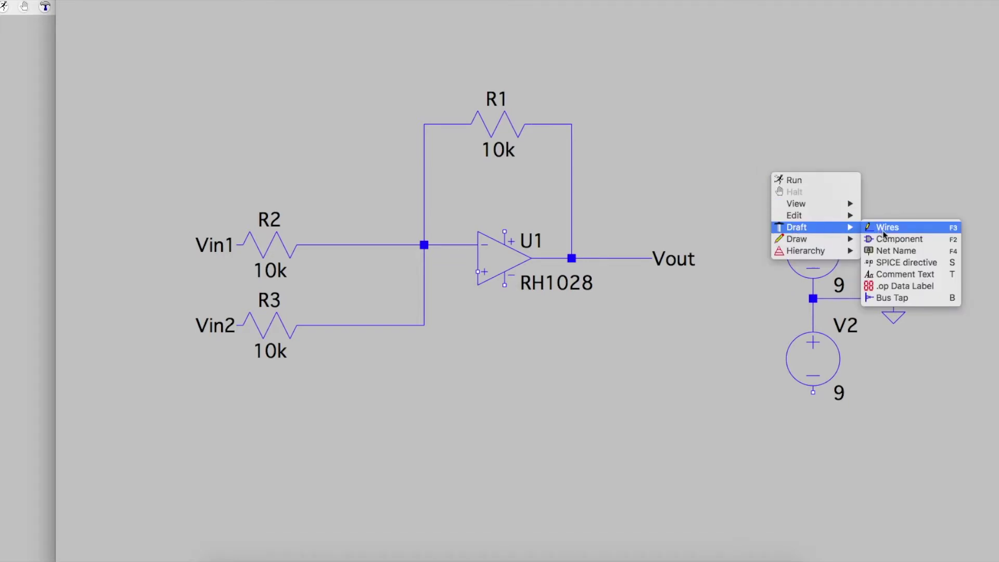
left_click(896, 250)
type("-9V")
key("Return")
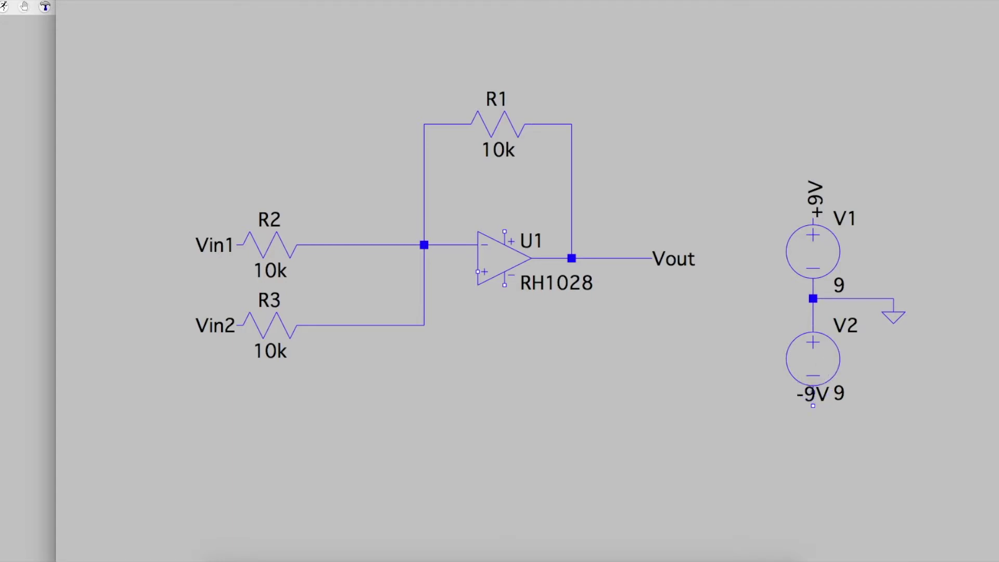
key("ctrl+r")
left_click(812, 386)
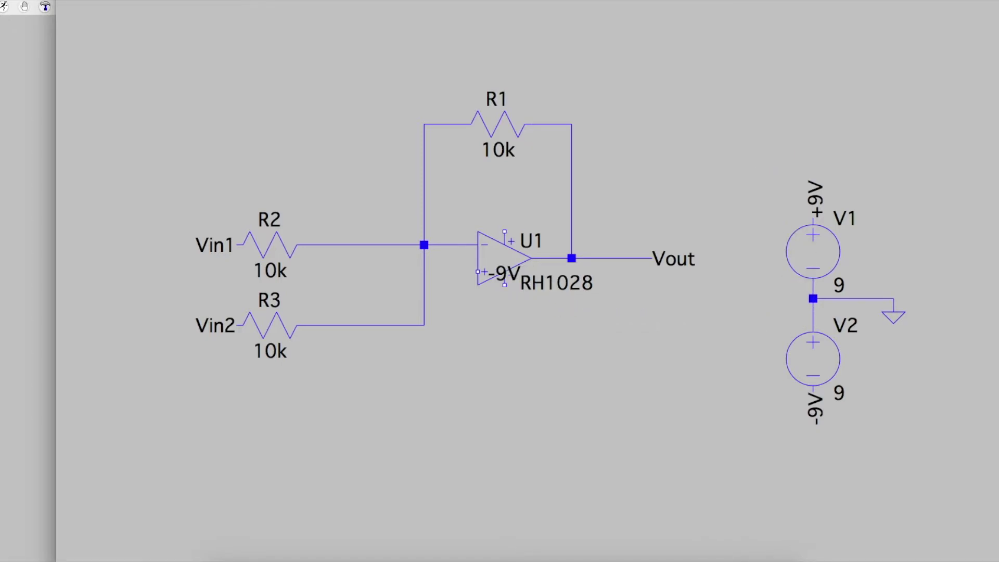
Step: Place another vertical -9V net label on the negative supply pin of op-amp U1
key("ctrl+r")
left_click(505, 284)
key("Escape")
Step: Place a vertical net label named +9V on the positive supply pin of op-amp U1
right_click(661, 323)
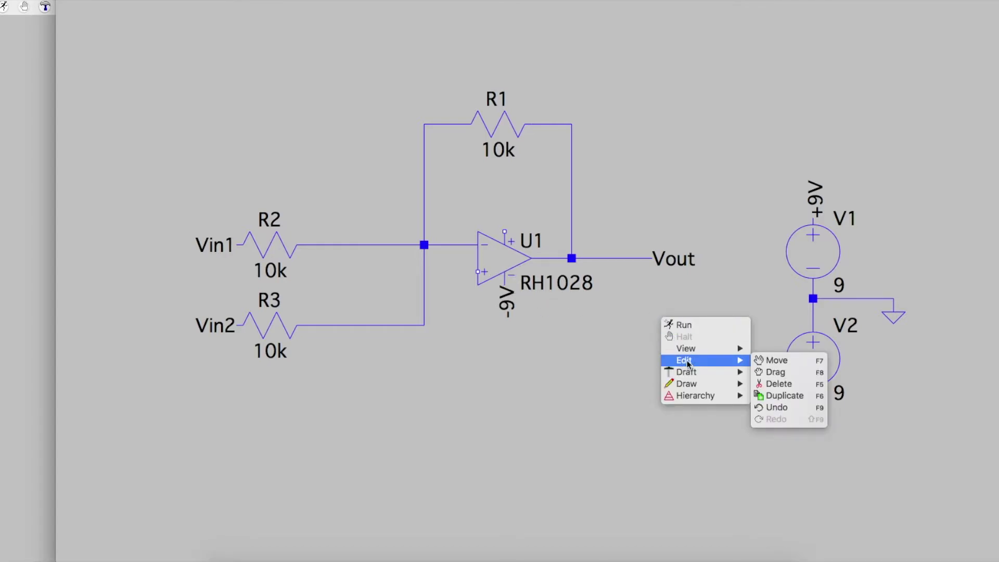
key("F4")
type("+9V")
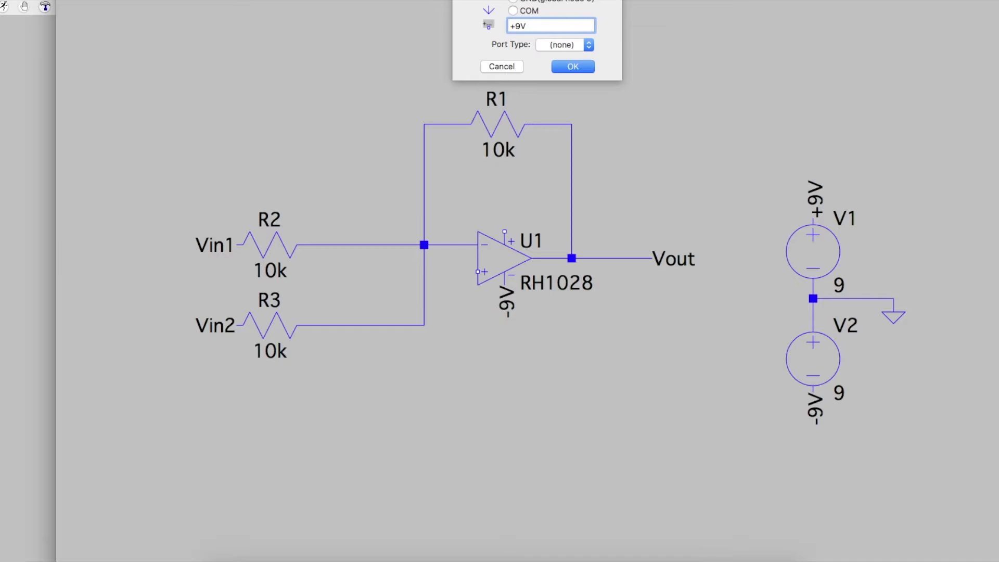
left_click(573, 66)
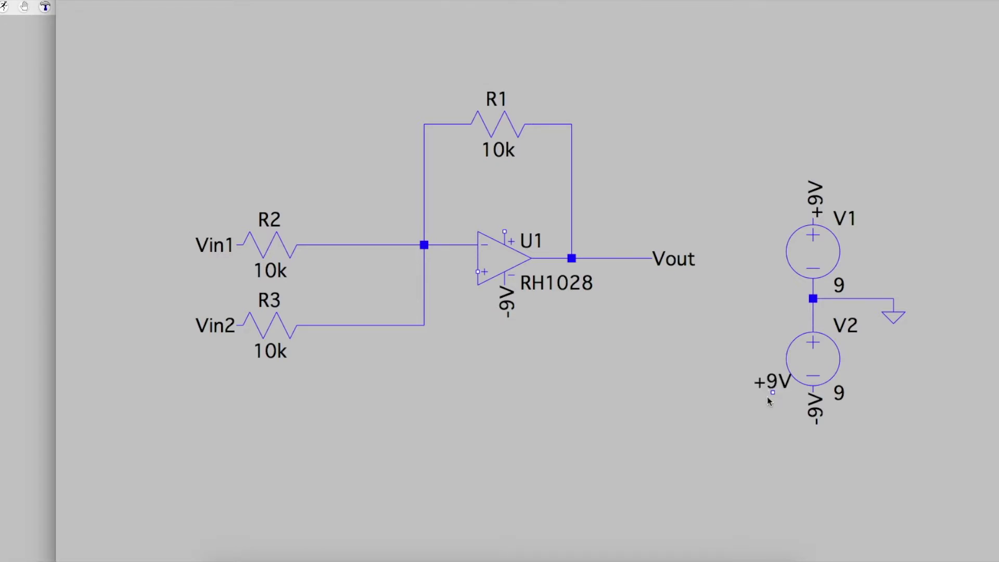
left_click(507, 233)
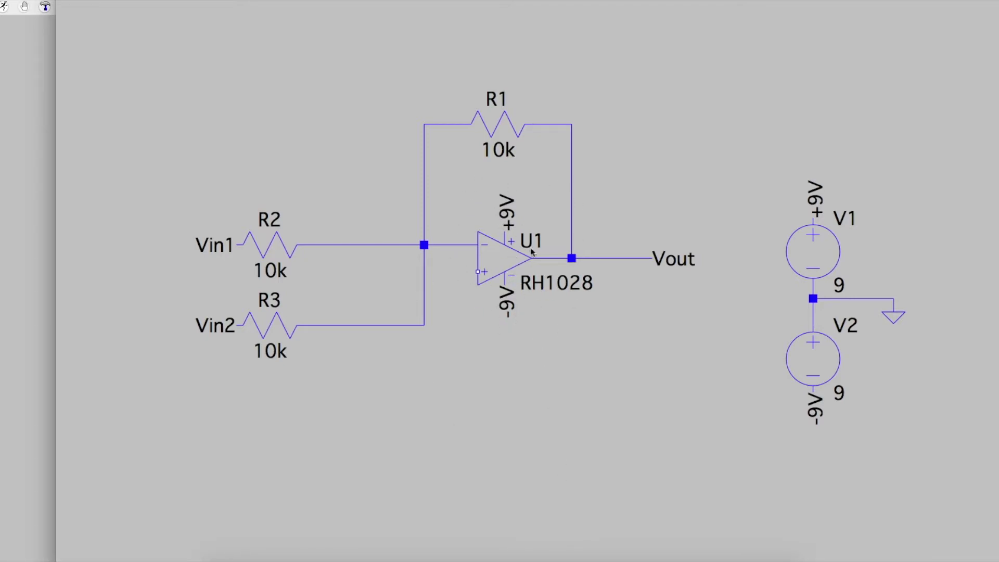
Step: Place a GND (global node 0) symbol below and slightly left of the op-amp's non-inverting input
right_click(708, 338)
mouse_move(723, 392)
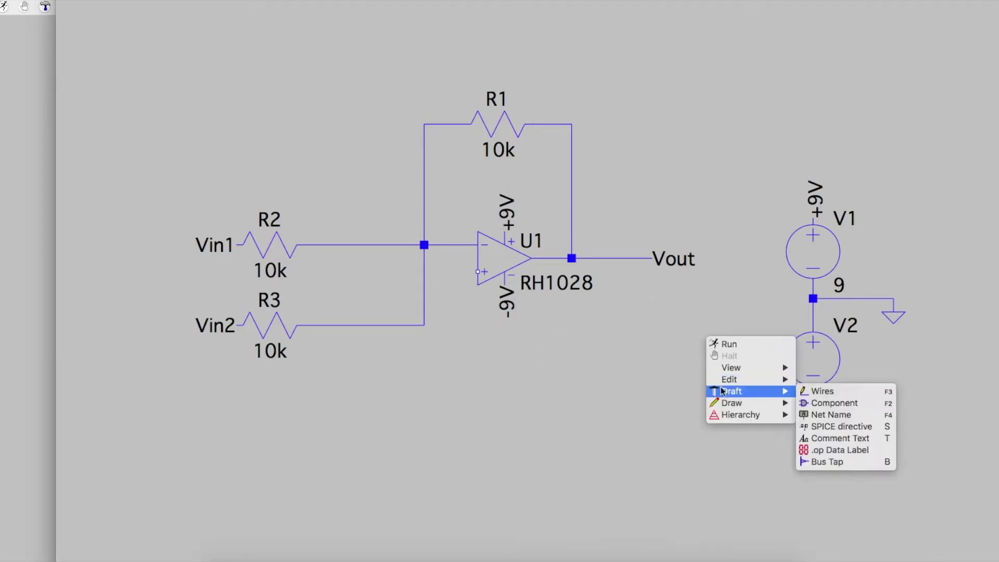
left_click(821, 415)
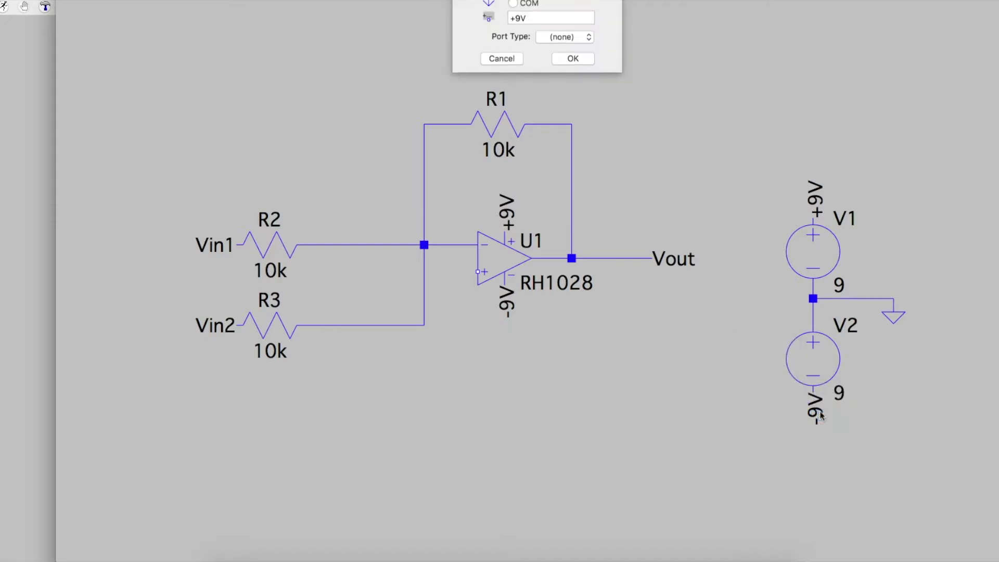
type("B")
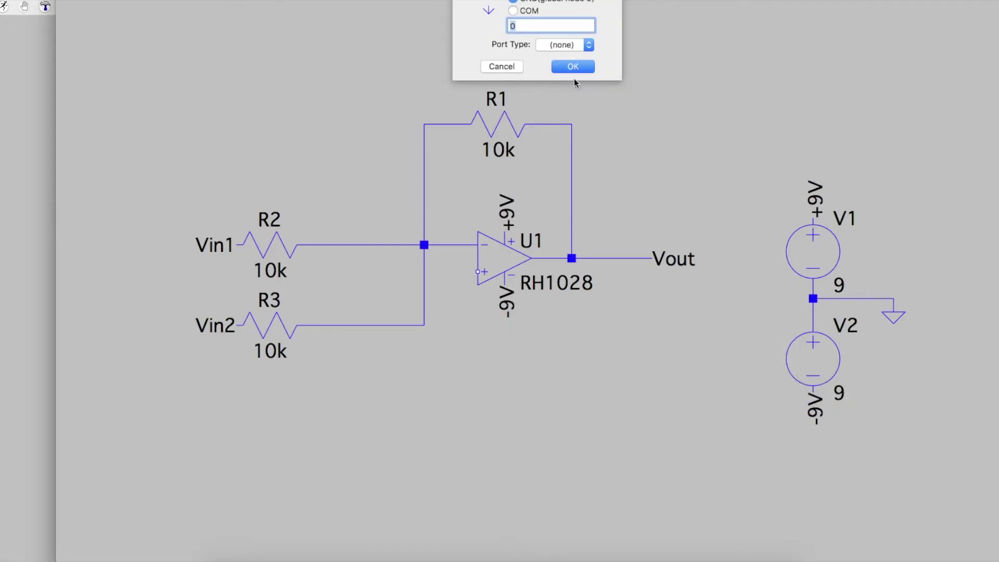
left_click(572, 66)
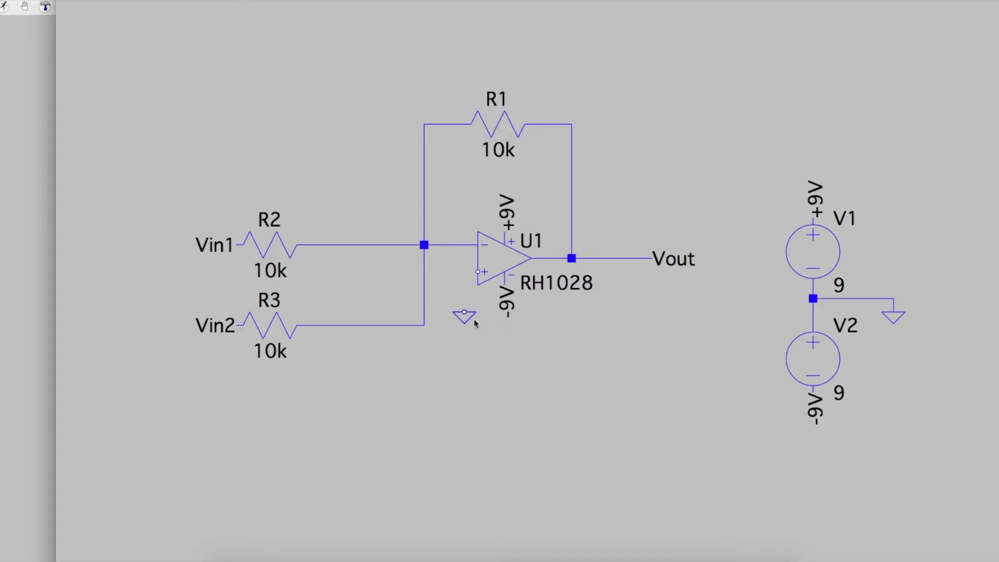
Step: Wire the non-inverting input of op-amp U1 to the GND symbol below it
right_click(525, 348)
mouse_move(567, 399)
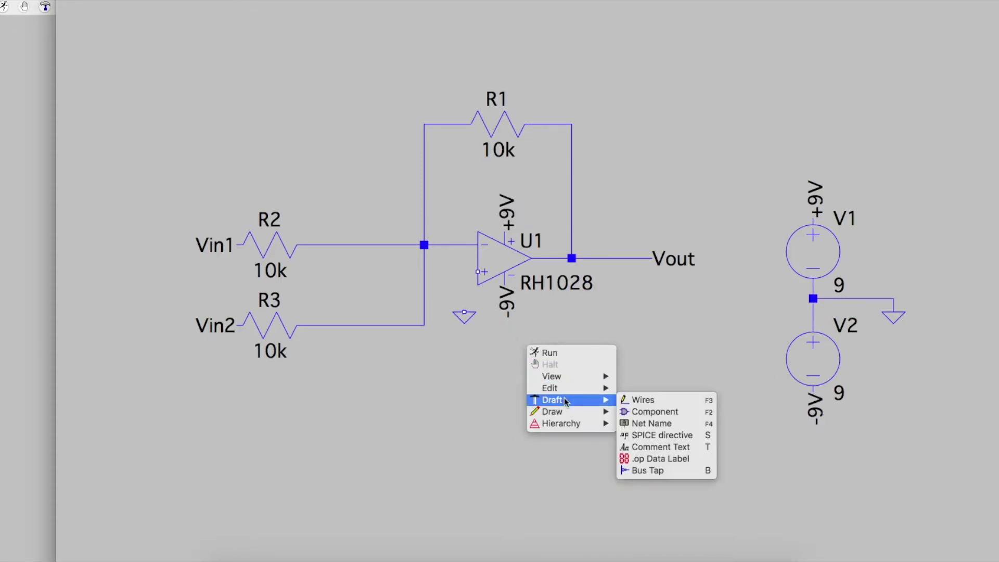
left_click(628, 402)
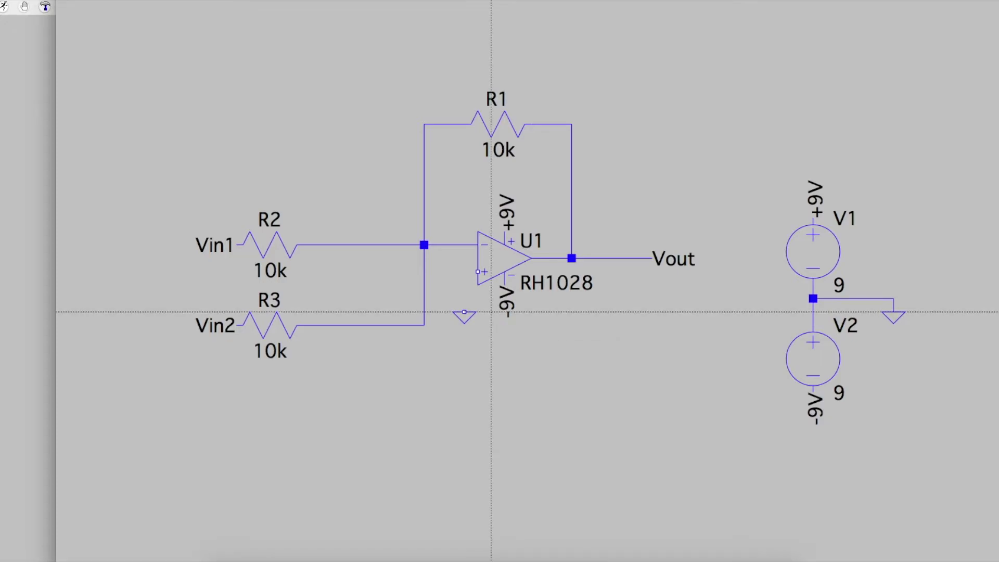
left_click(477, 271)
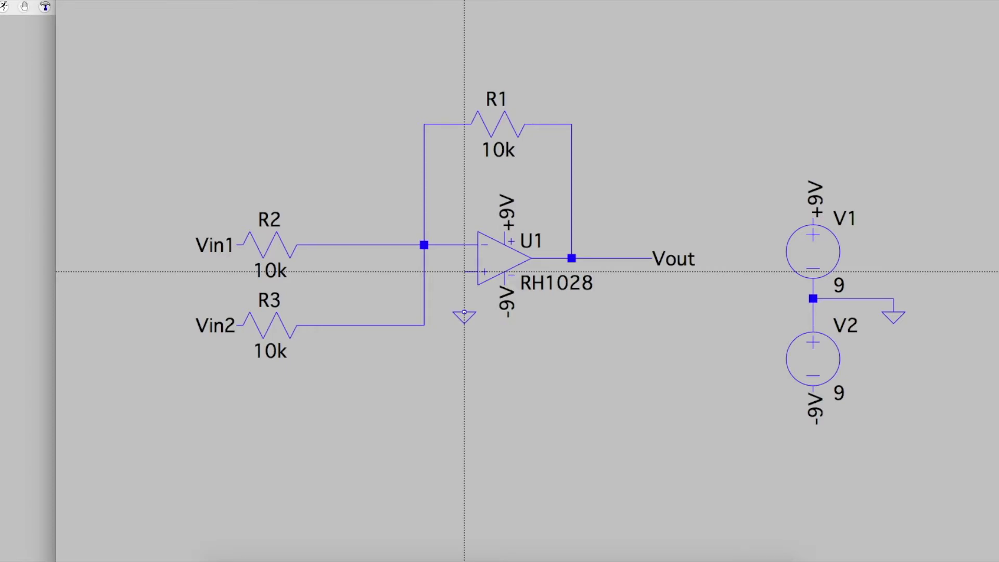
left_click(463, 312)
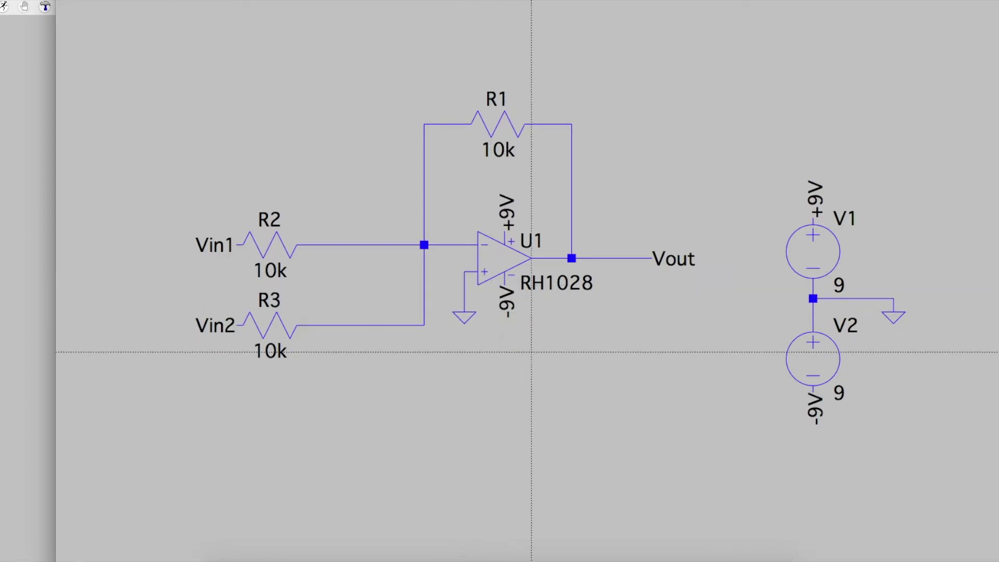
key("Escape")
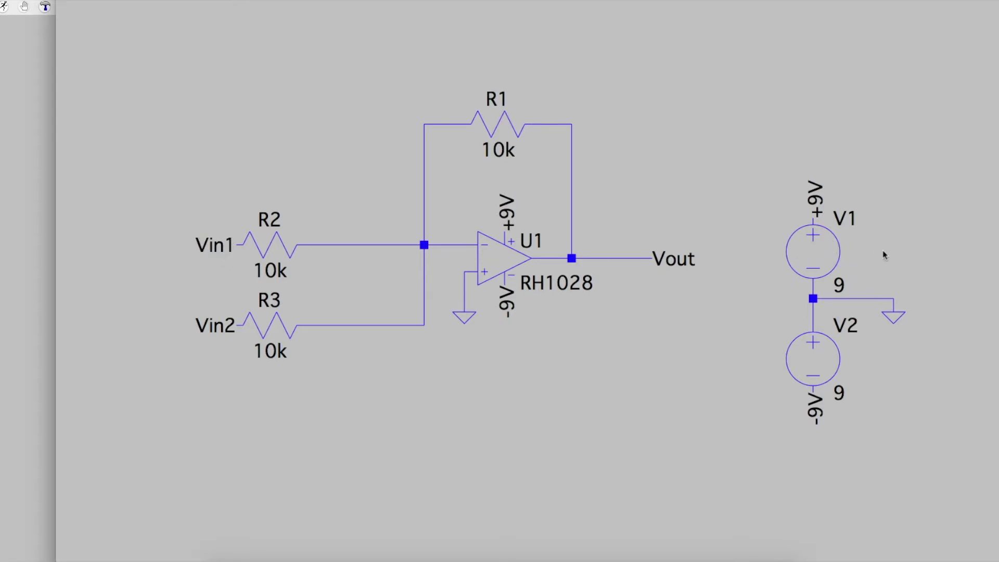
right_click(837, 253)
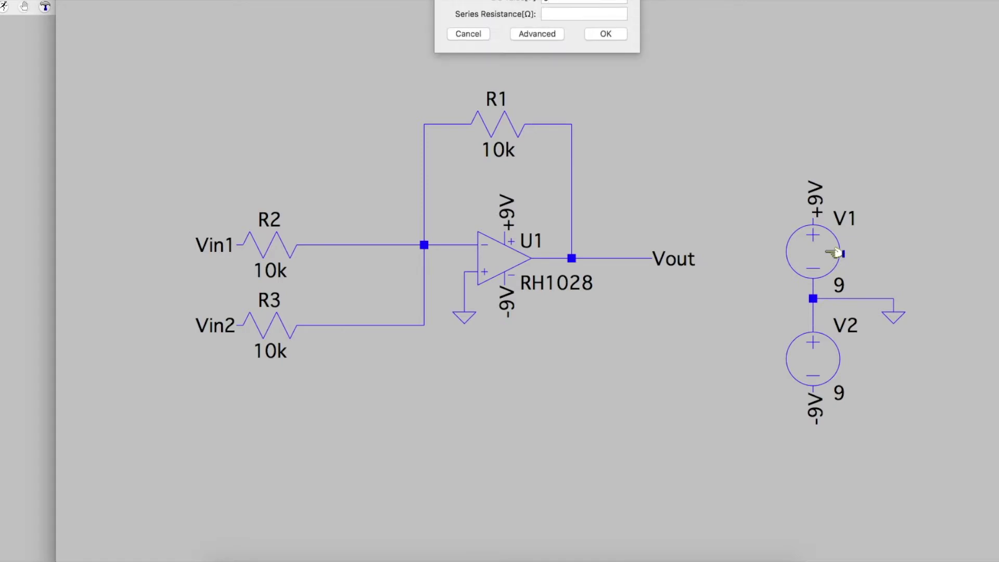
left_click(592, 35)
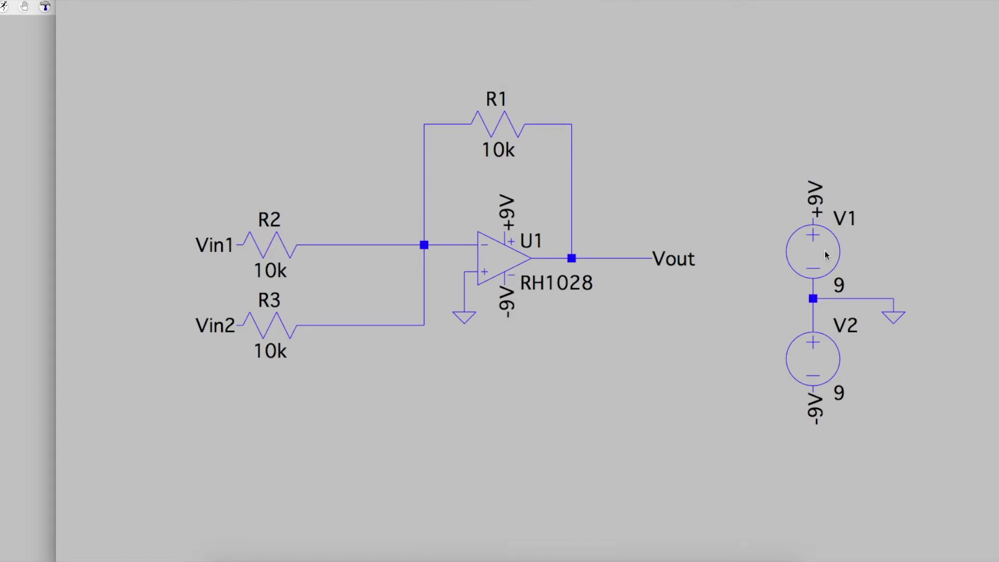
Step: Place two voltage source components, V3 and V4, side by side below the op-amp
right_click(752, 140)
mouse_move(780, 194)
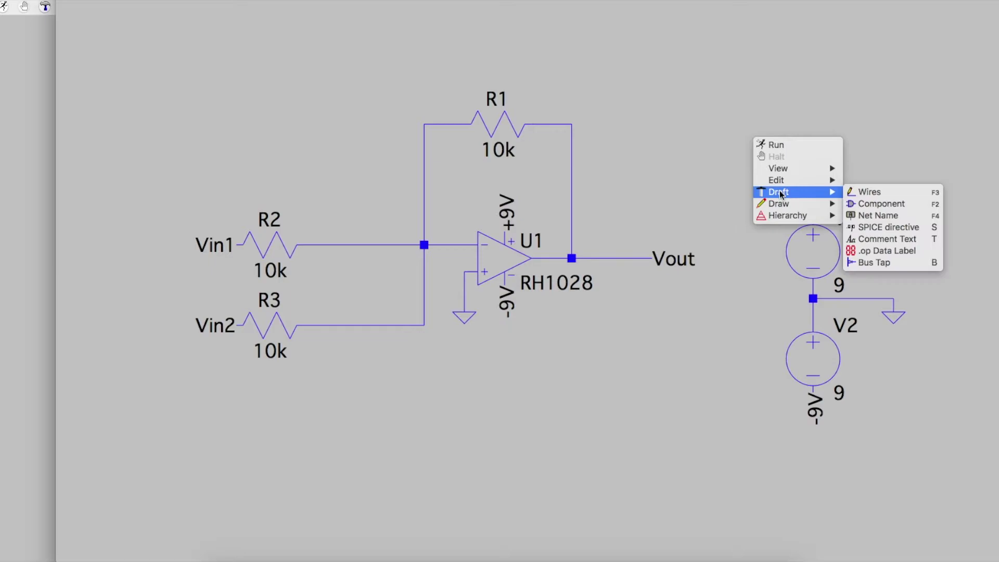
left_click(864, 204)
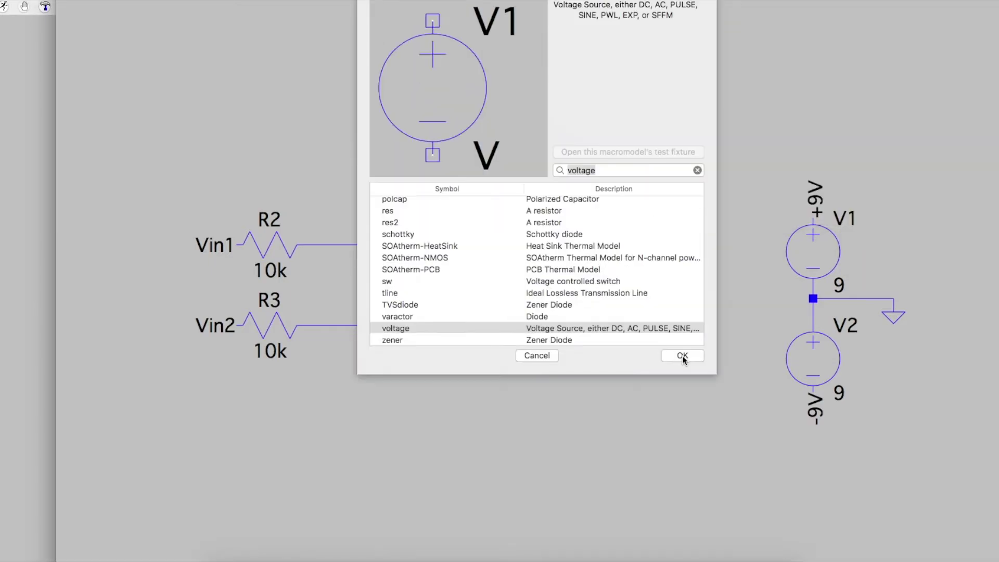
left_click(683, 358)
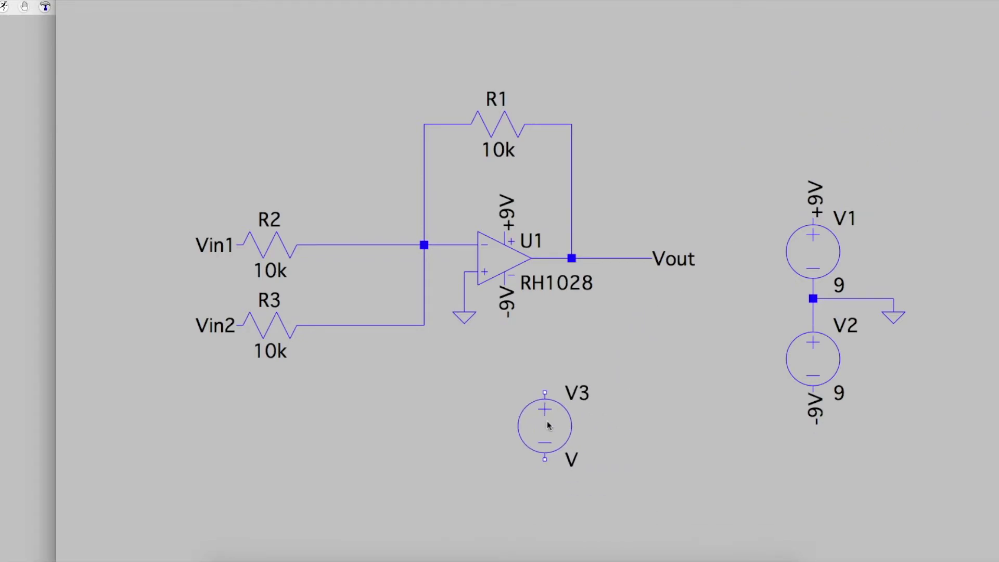
left_click(545, 426)
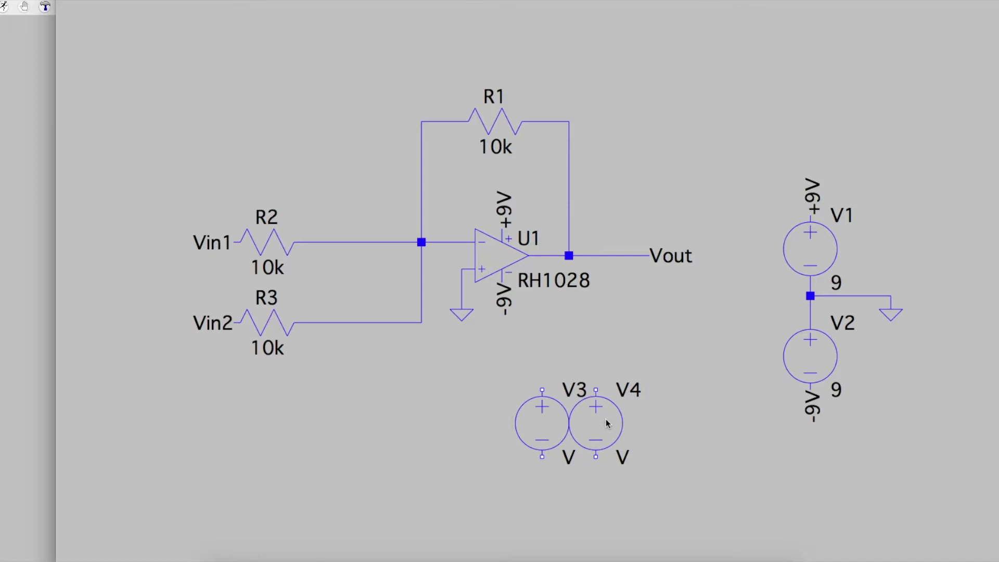
left_click(624, 424)
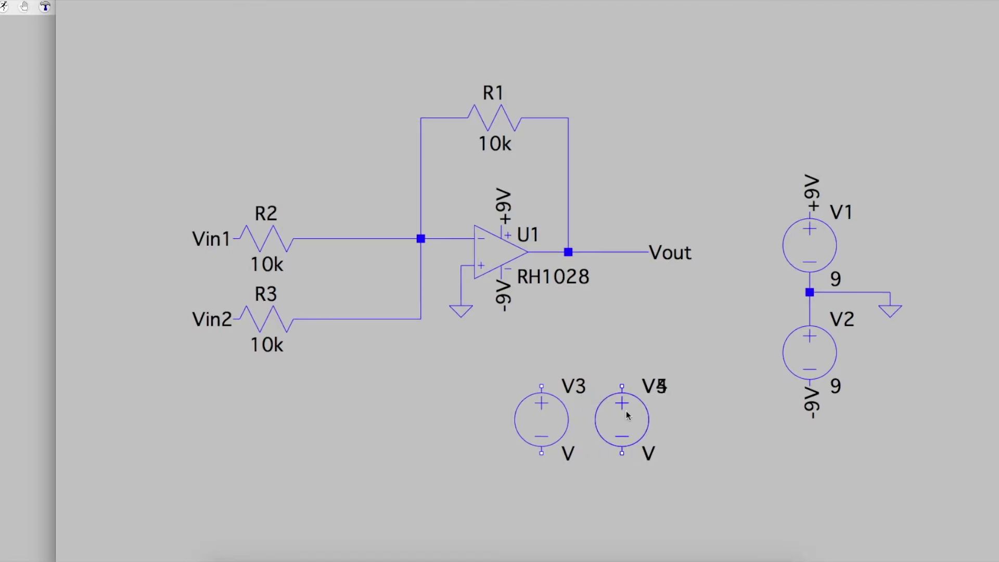
key("Escape")
Step: Place GND (global node 0) symbols on the negative terminals of sources V4 and V3
right_click(692, 350)
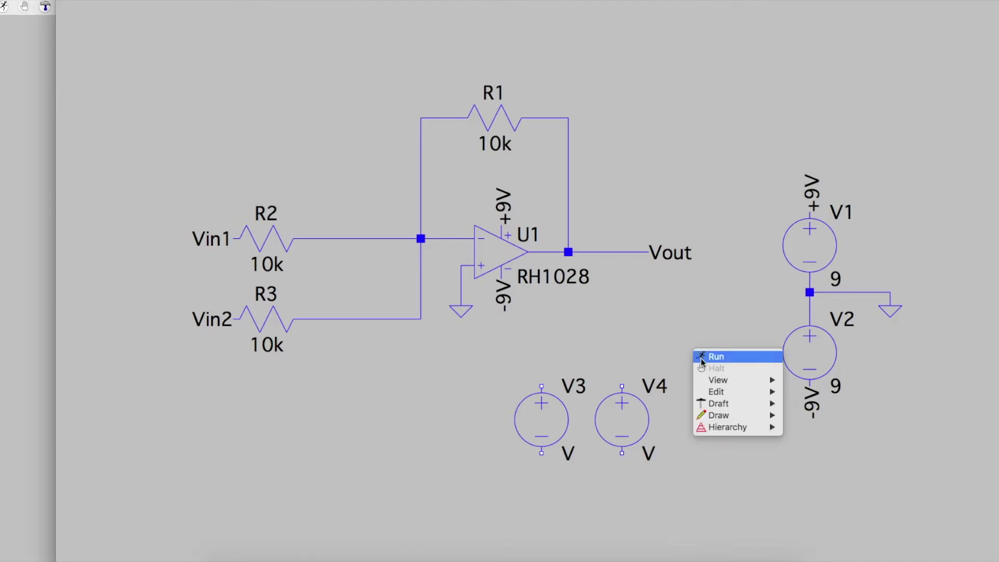
mouse_move(729, 405)
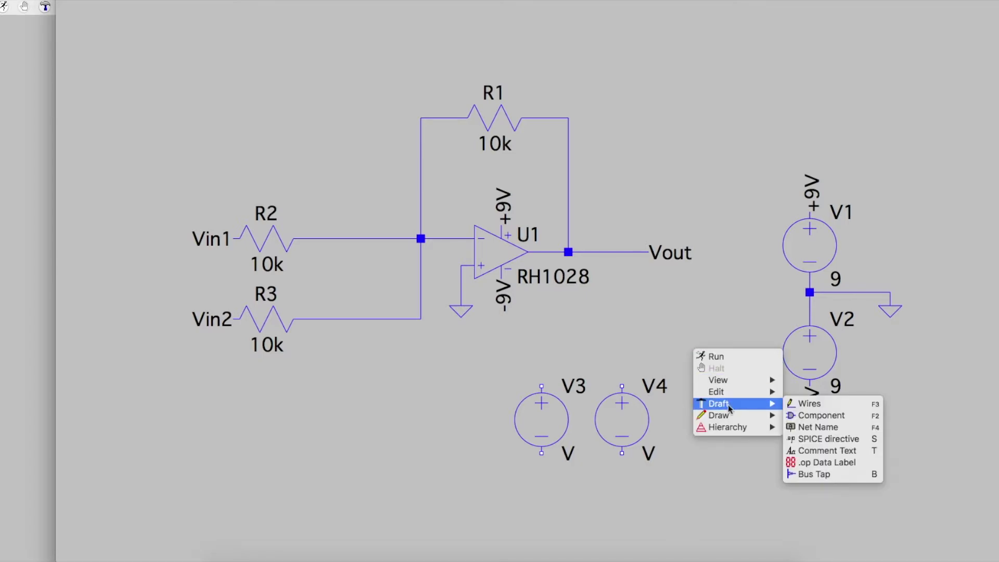
left_click(804, 427)
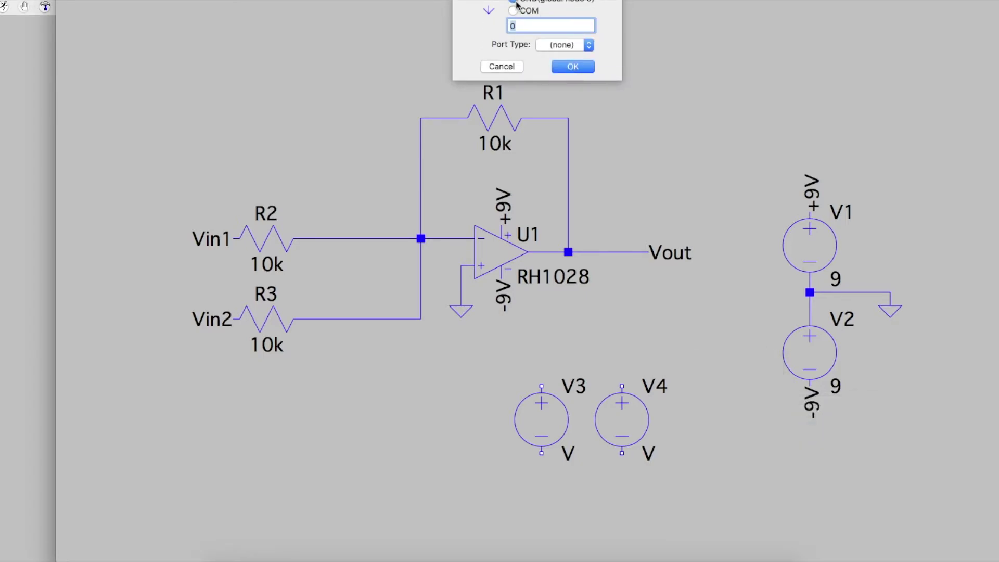
left_click(578, 71)
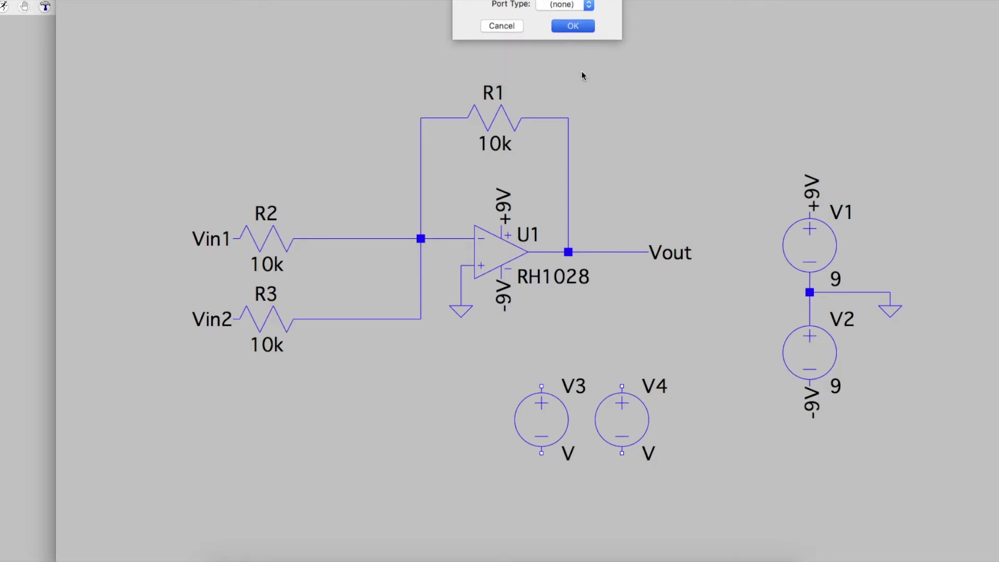
left_click(621, 456)
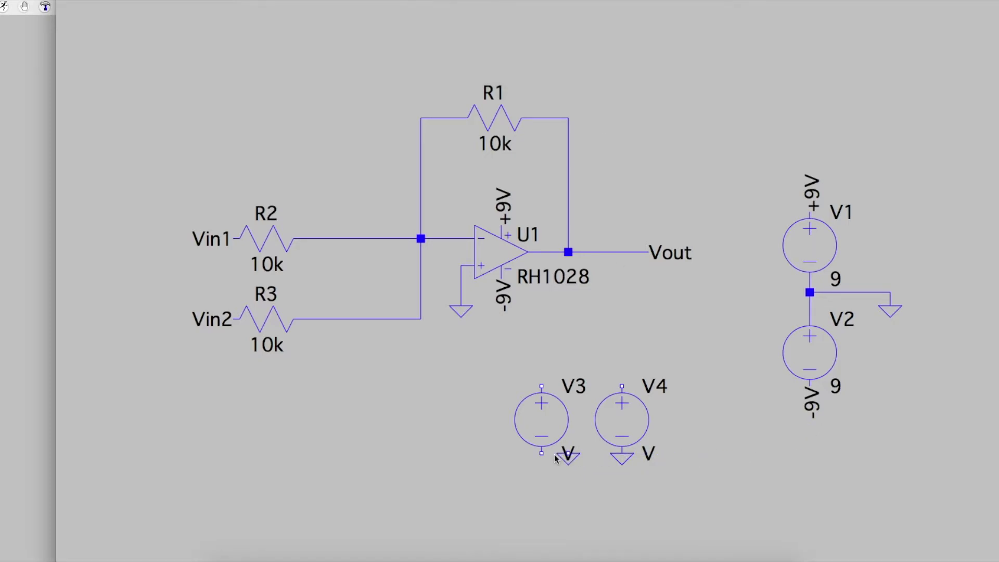
left_click(541, 453)
right_click(661, 326)
Step: Place the net label Vin1 on the positive terminal of voltage source V3
right_click(661, 320)
mouse_move(696, 375)
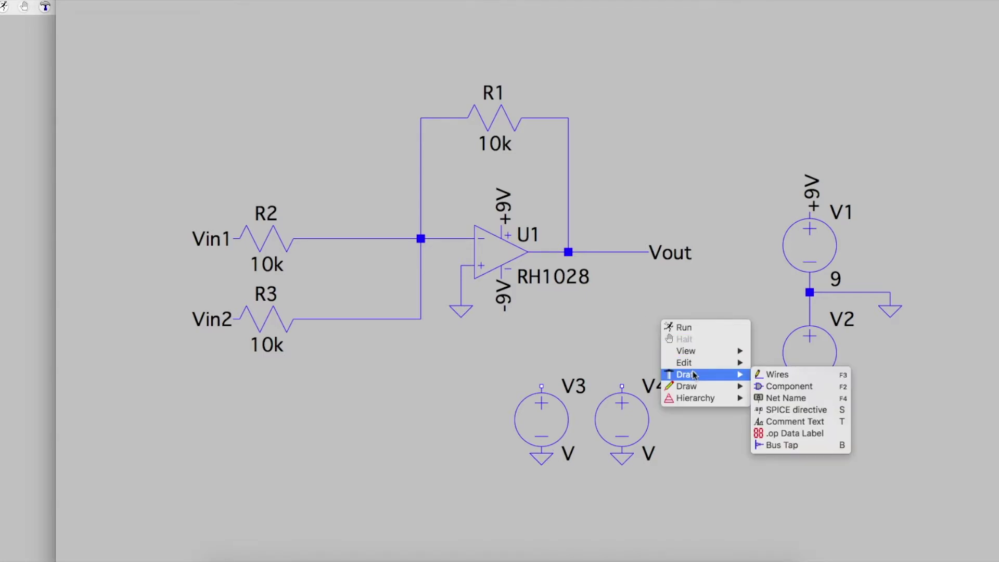
left_click(786, 397)
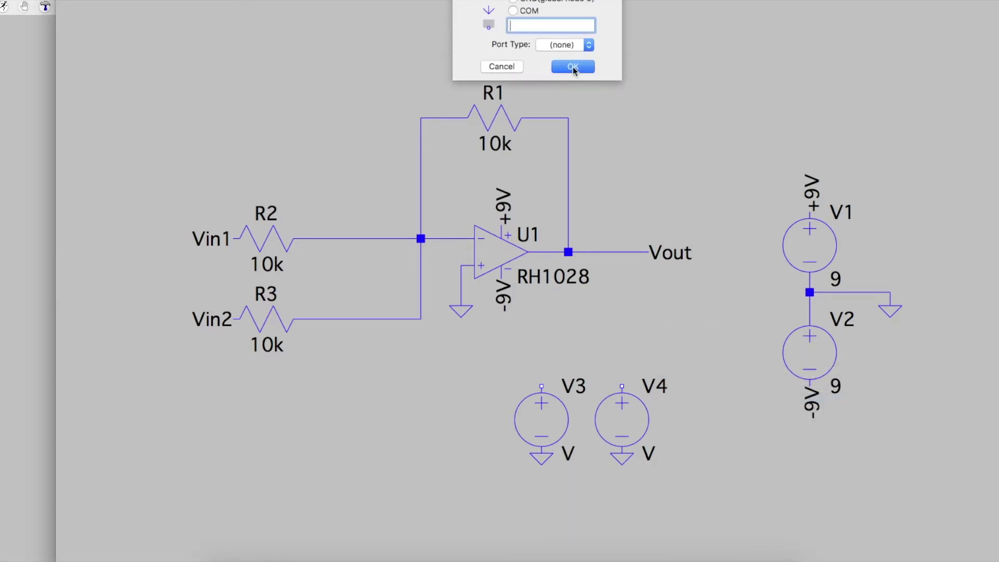
type("Vin1")
left_click(558, 66)
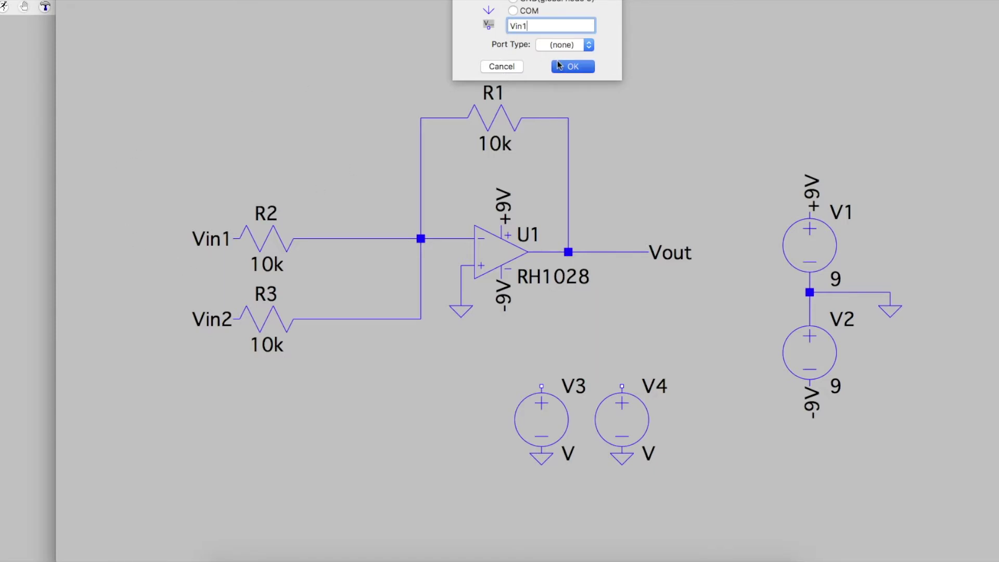
left_click(539, 387)
Step: Place the net label Vin2 on the positive terminal of voltage source V4
right_click(641, 324)
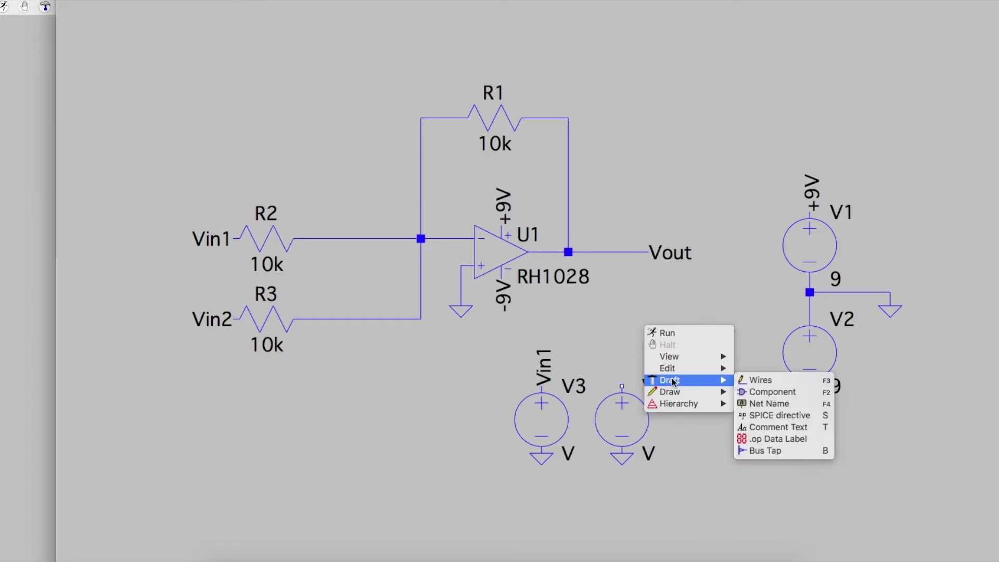
left_click(430, 94)
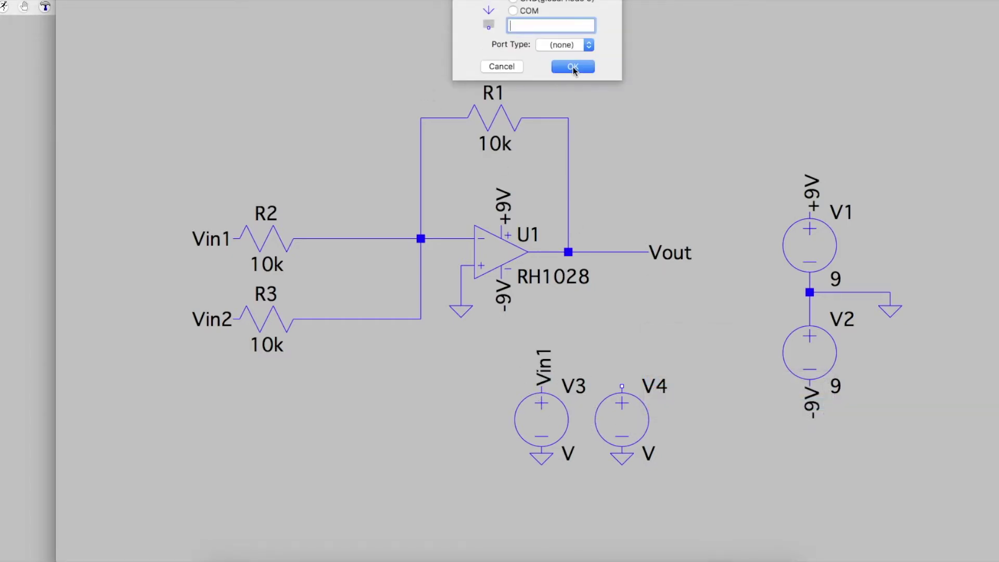
type("Vin2")
left_click(572, 66)
left_click(448, 131)
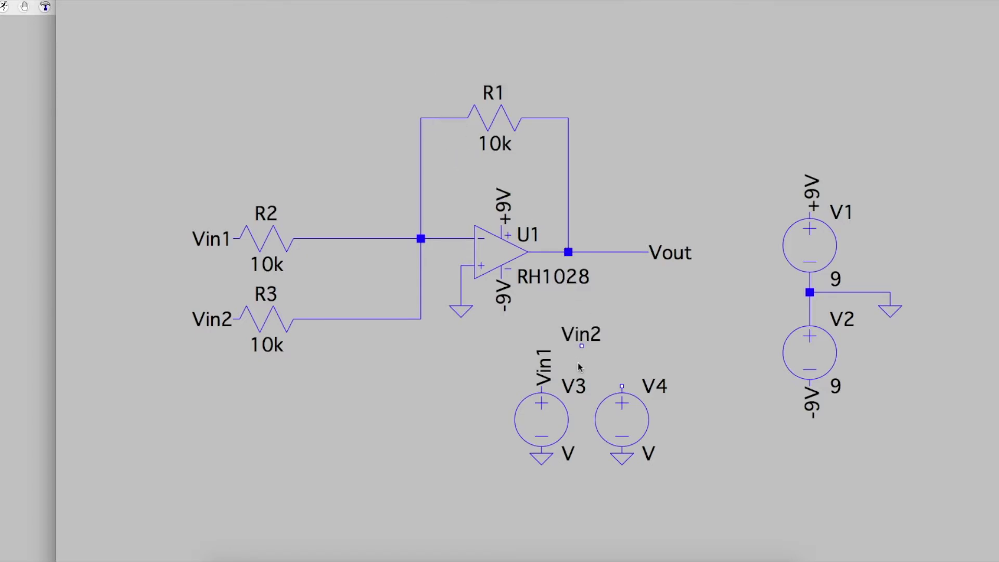
left_click(622, 386)
key("Escape")
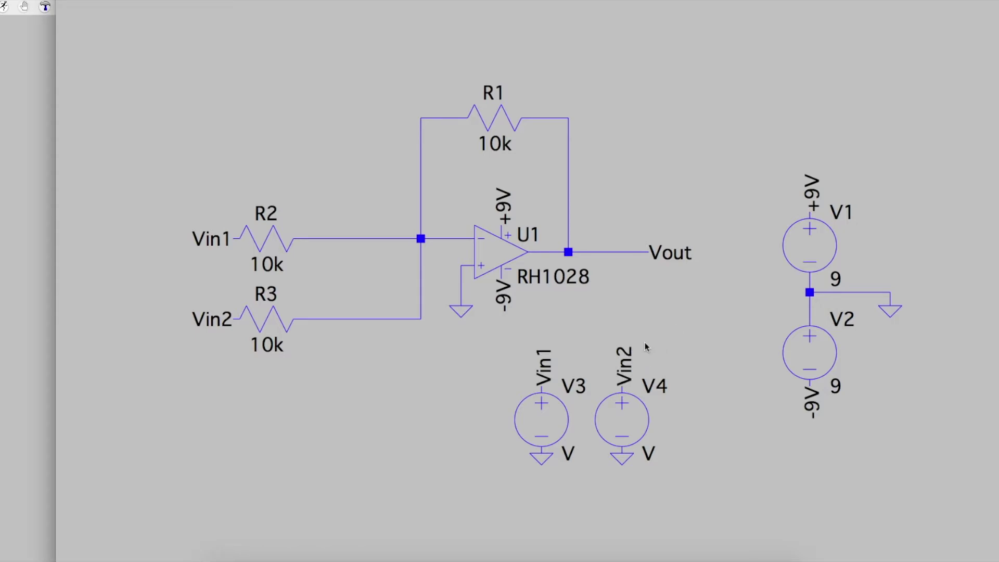
Step: Configure source V3 as a SINE source with a 2 V amplitude and 500 Hz frequency
right_click(541, 416)
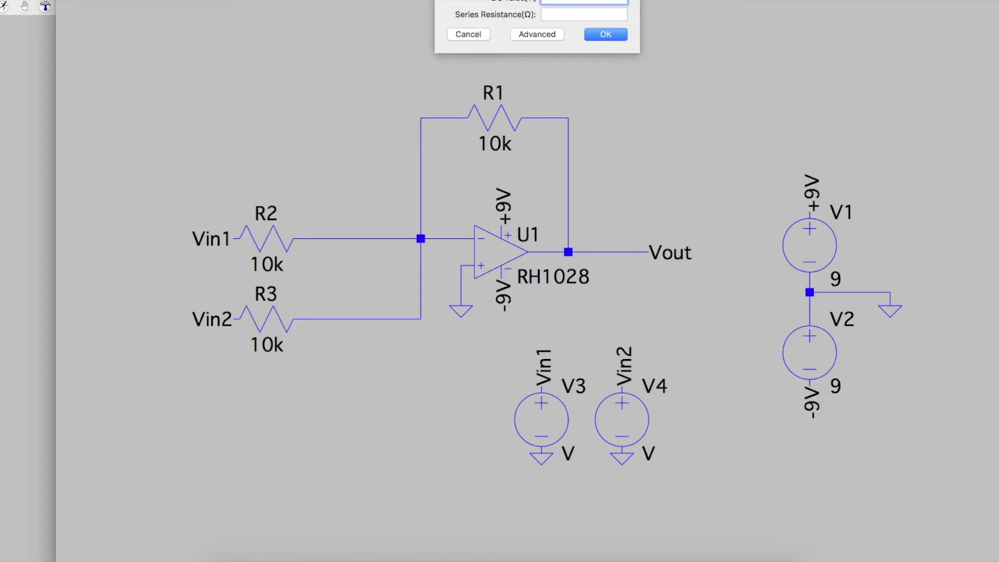
left_click(535, 35)
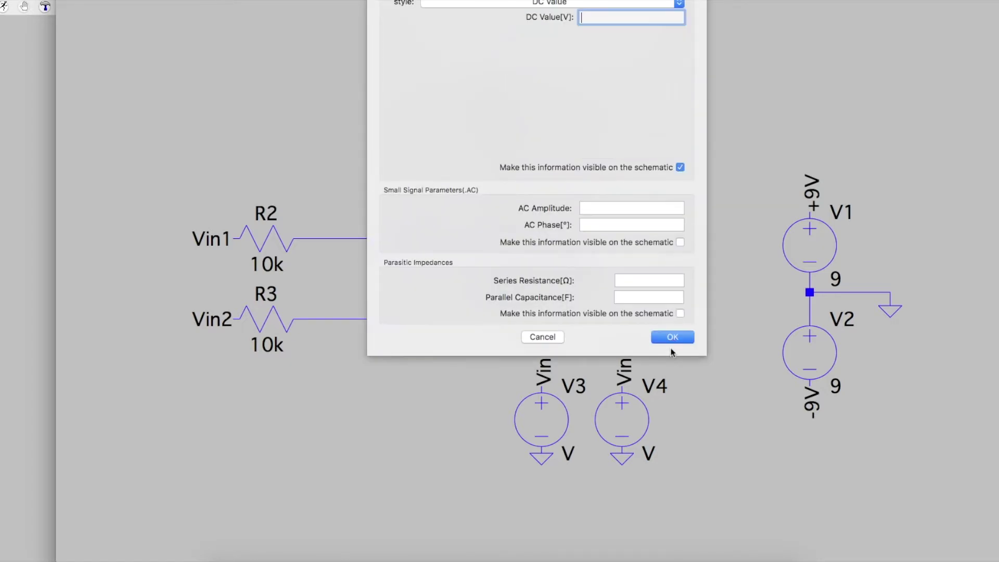
left_click(561, 3)
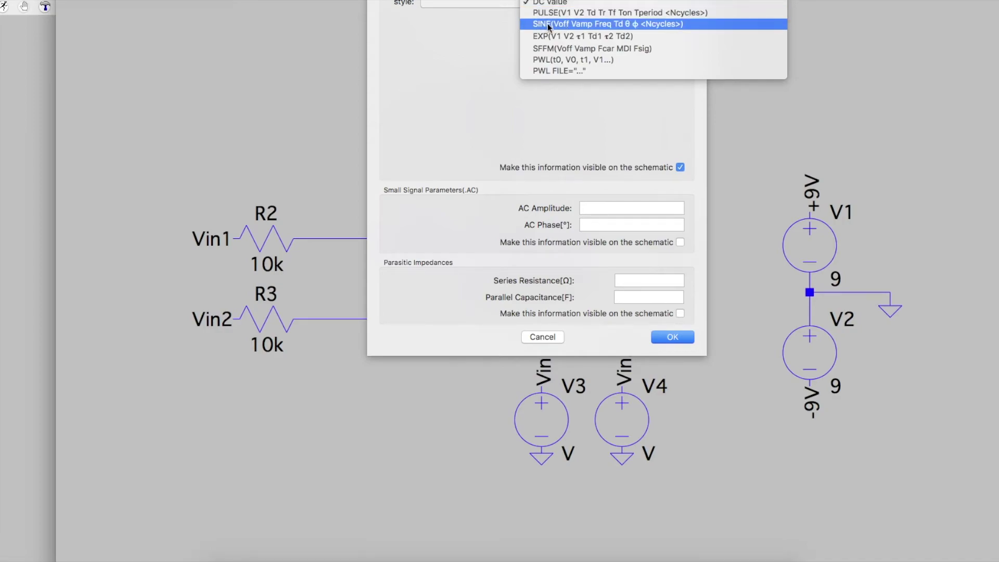
left_click(547, 24)
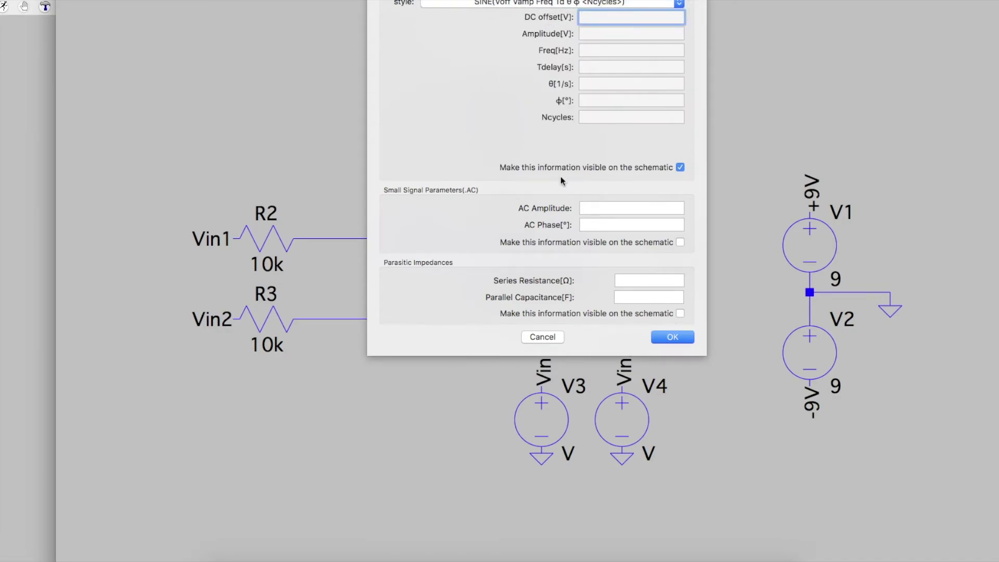
left_click(598, 34)
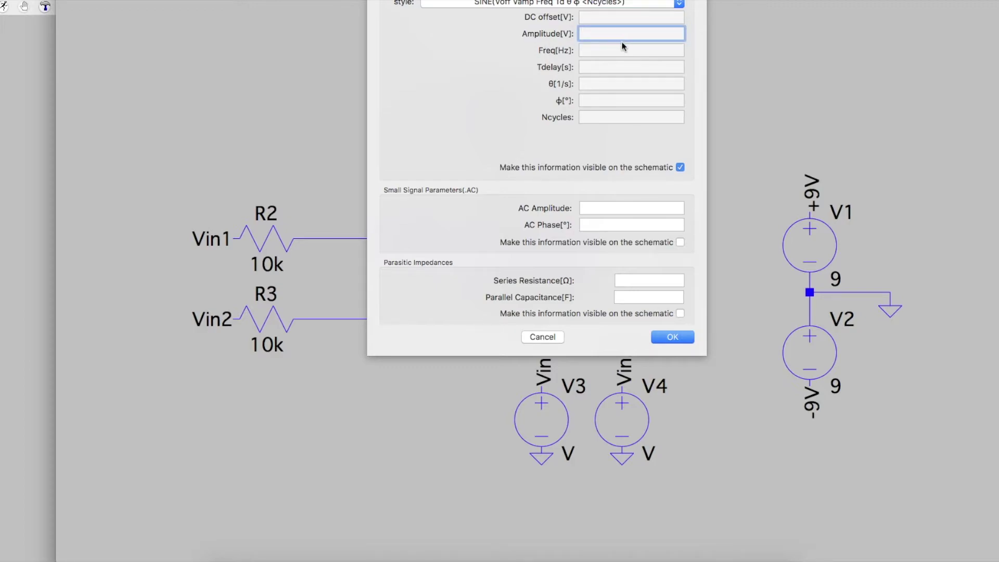
type("2")
left_click(587, 49)
type("500")
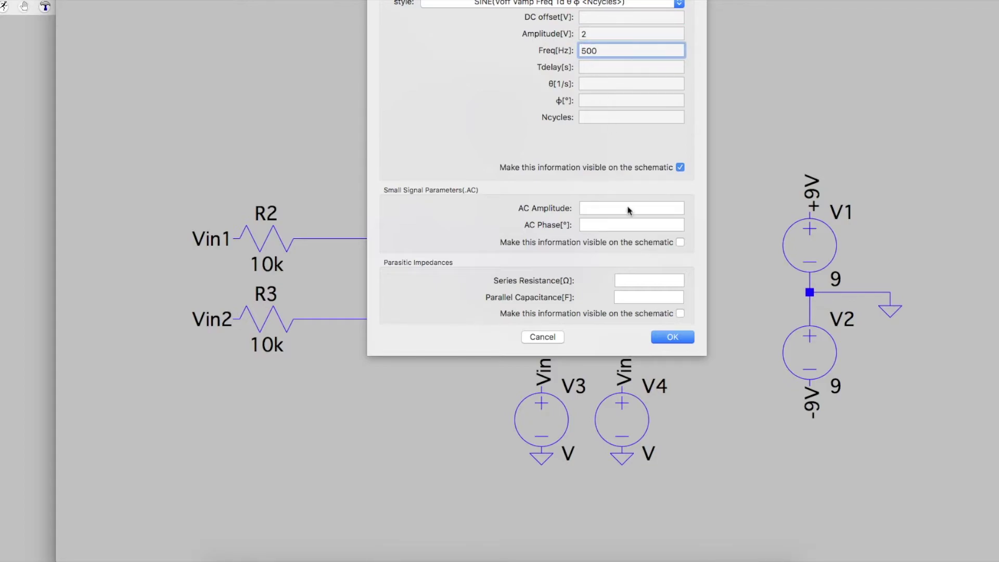
left_click(668, 338)
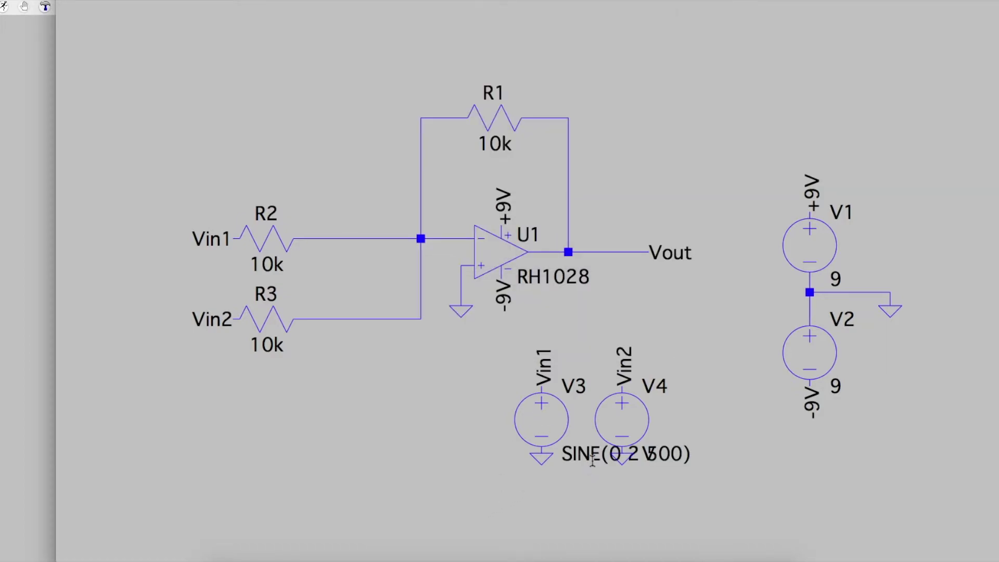
Step: Configure source V4 as a SINE source with a 3 V amplitude and 500 Hz frequency
right_click(641, 423)
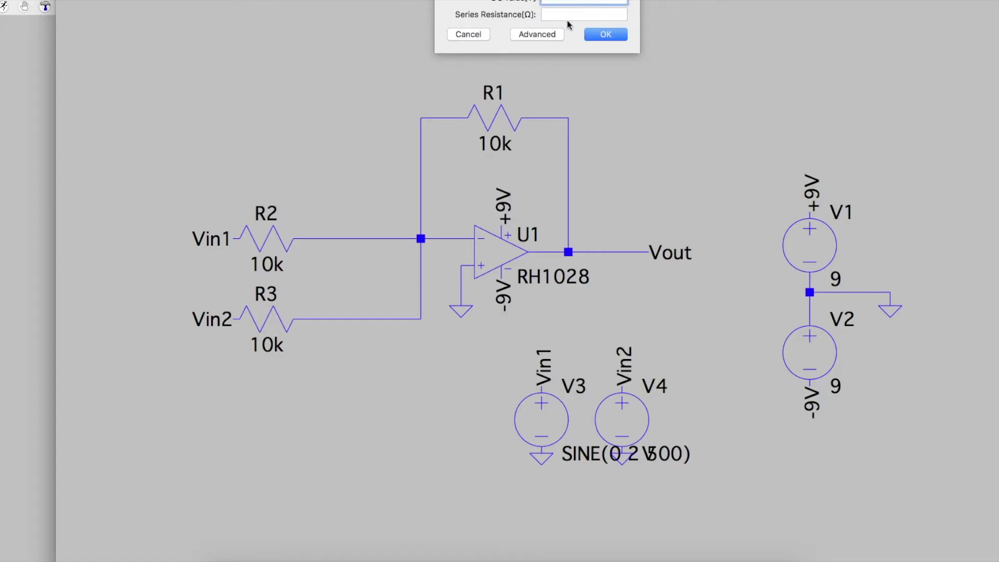
left_click(536, 34)
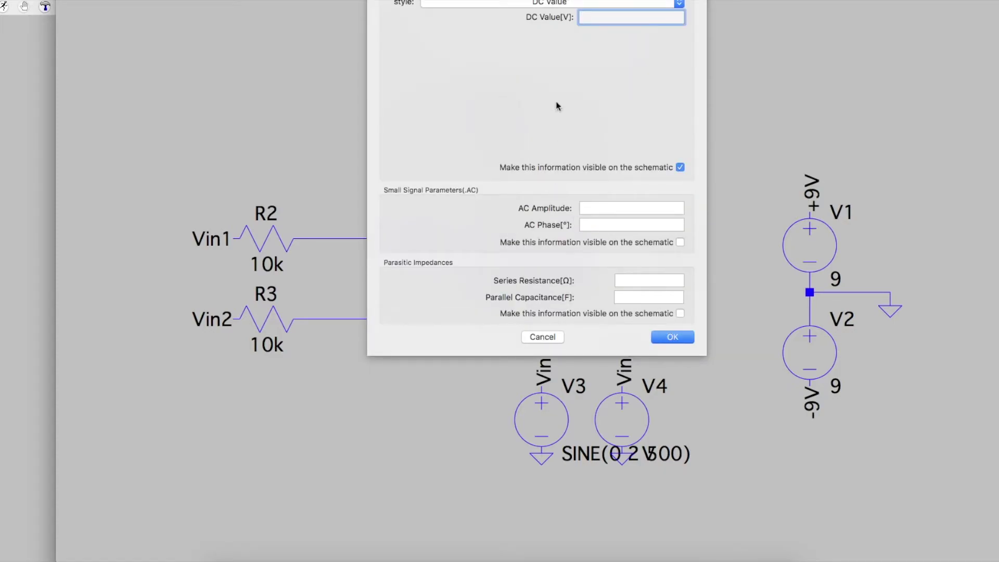
left_click(551, 4)
left_click(560, 22)
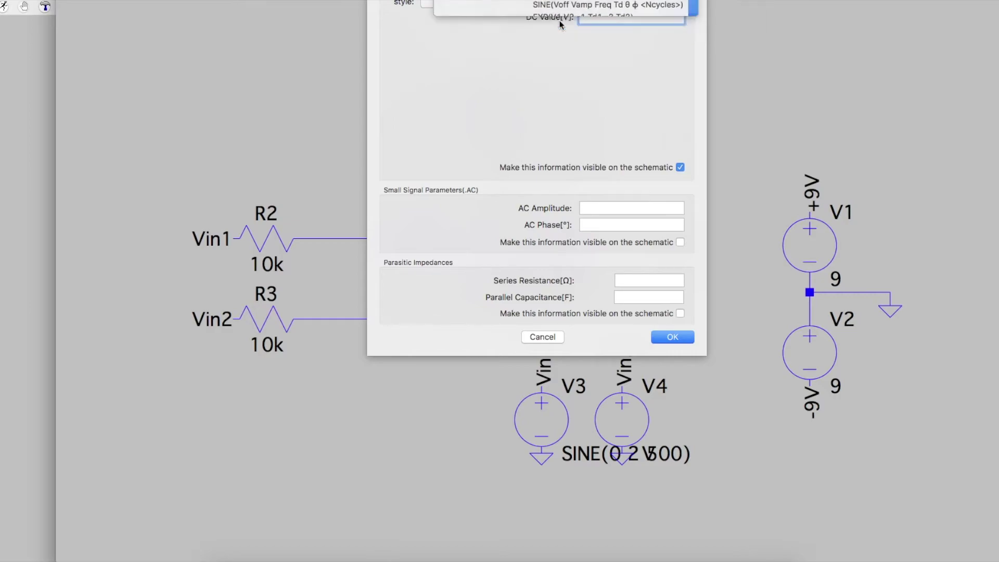
left_click(592, 34)
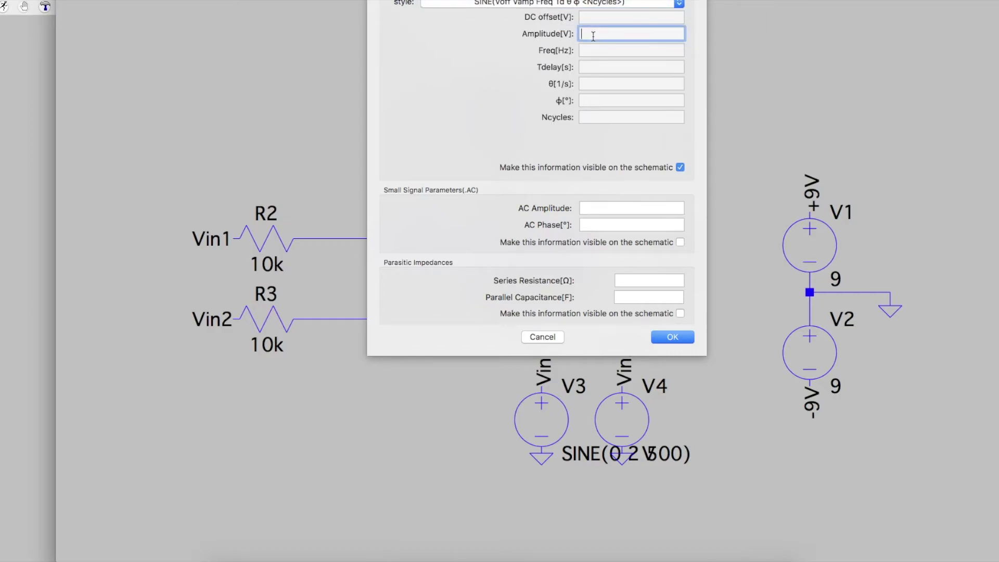
type("3")
key("Tab")
type("500")
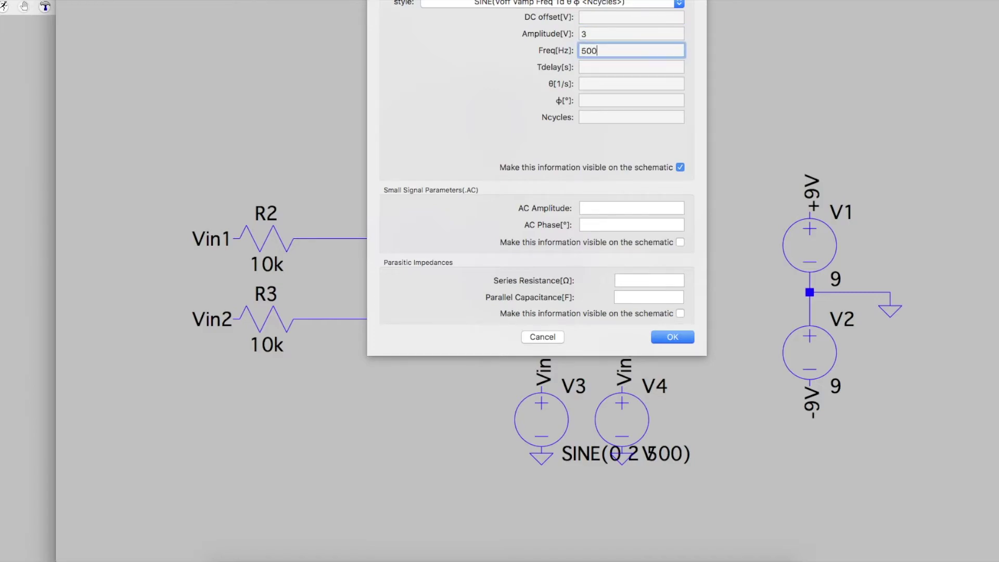
left_click(672, 337)
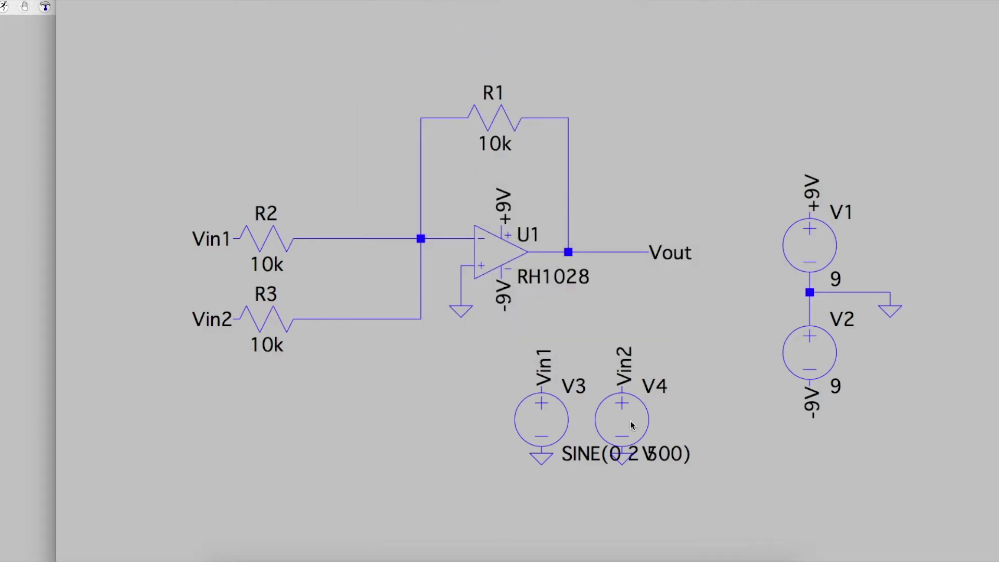
Step: Move the SINE value texts of V3 and V4 below their ground symbols, side by side without overlapping
right_click(710, 373)
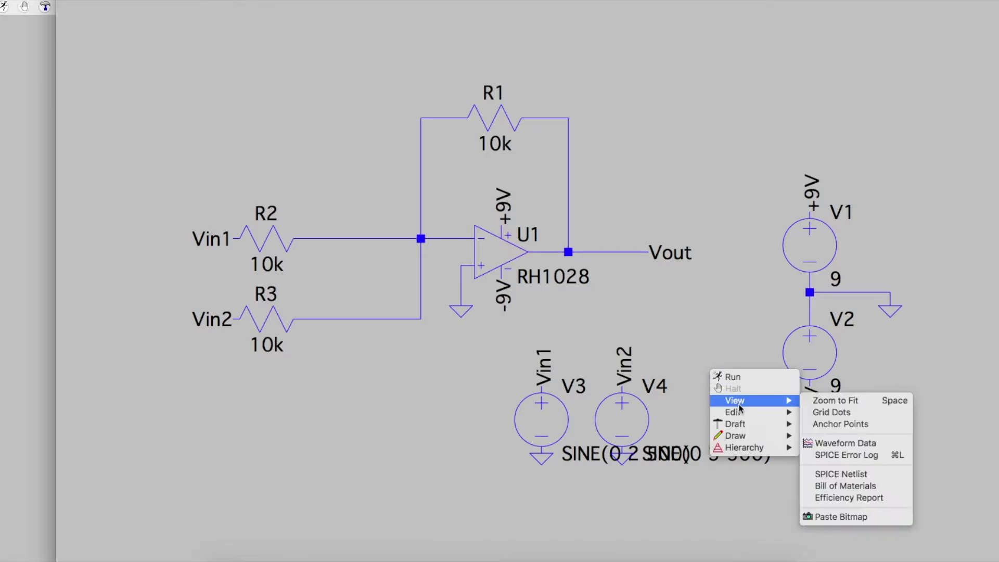
mouse_move(741, 414)
left_click(825, 412)
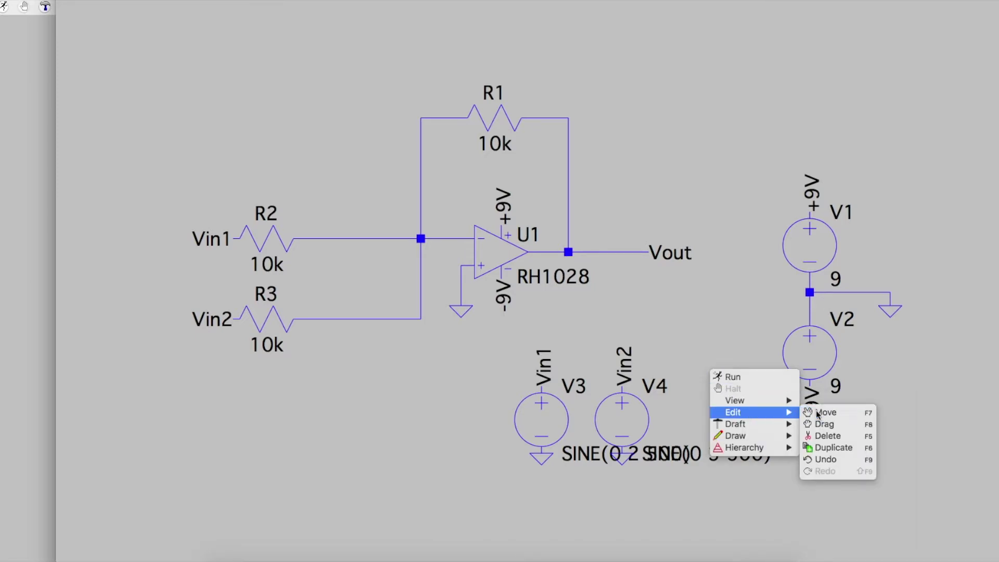
left_click(592, 453)
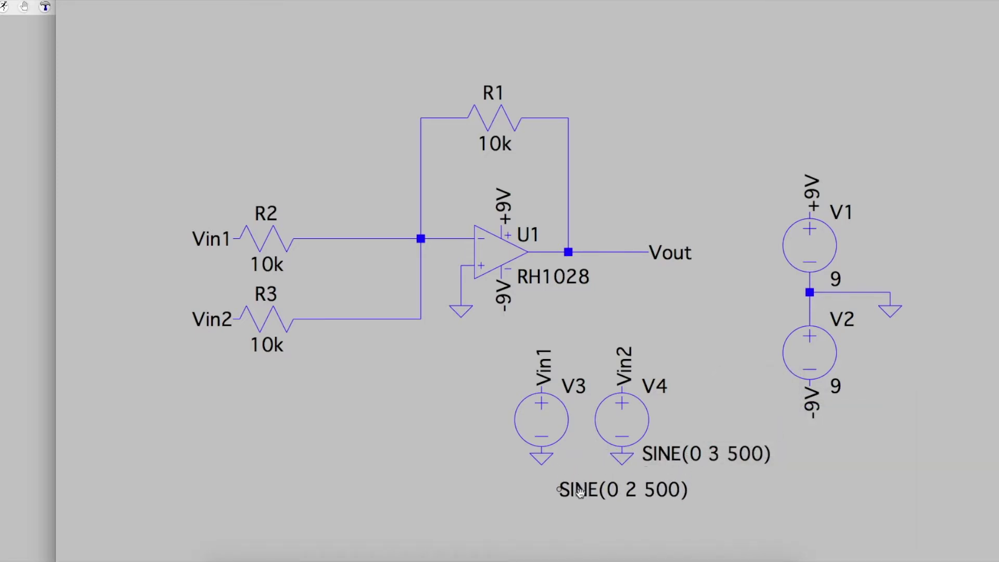
left_click(512, 486)
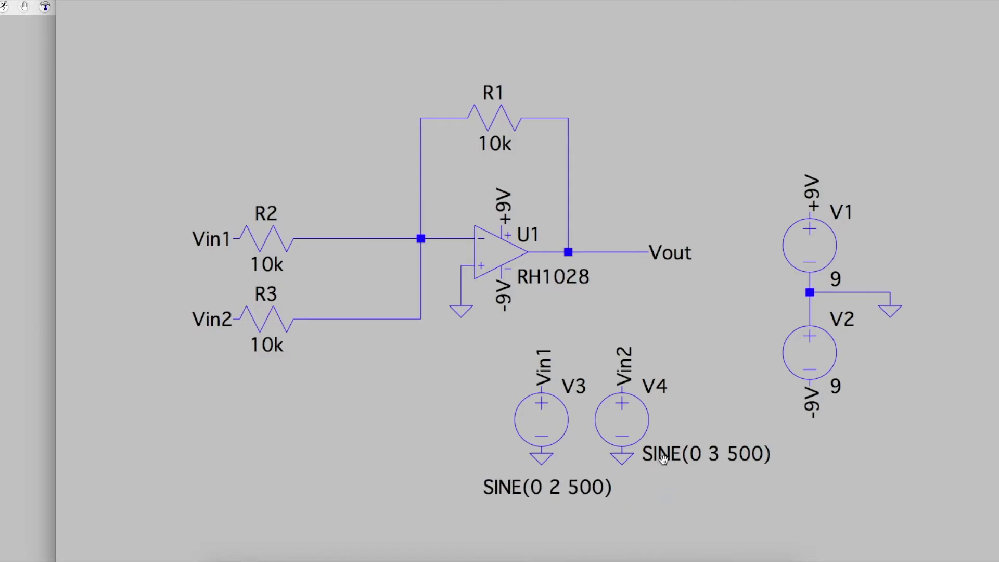
left_click(650, 454)
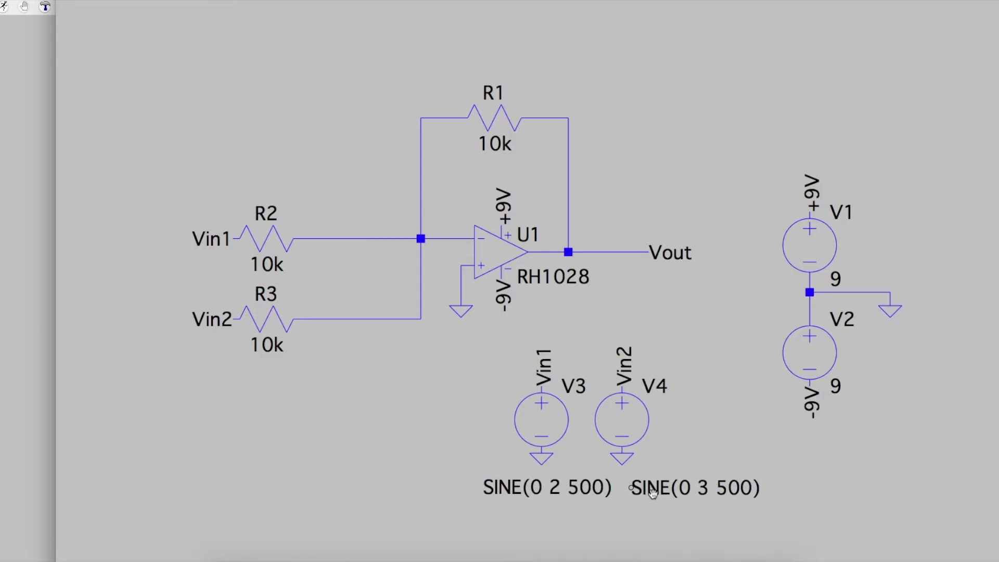
left_click(652, 491)
key("Escape")
Step: Add the SPICE directive ".tran 10m" and place it just below the SINE text of V3
right_click(350, 382)
mouse_move(391, 433)
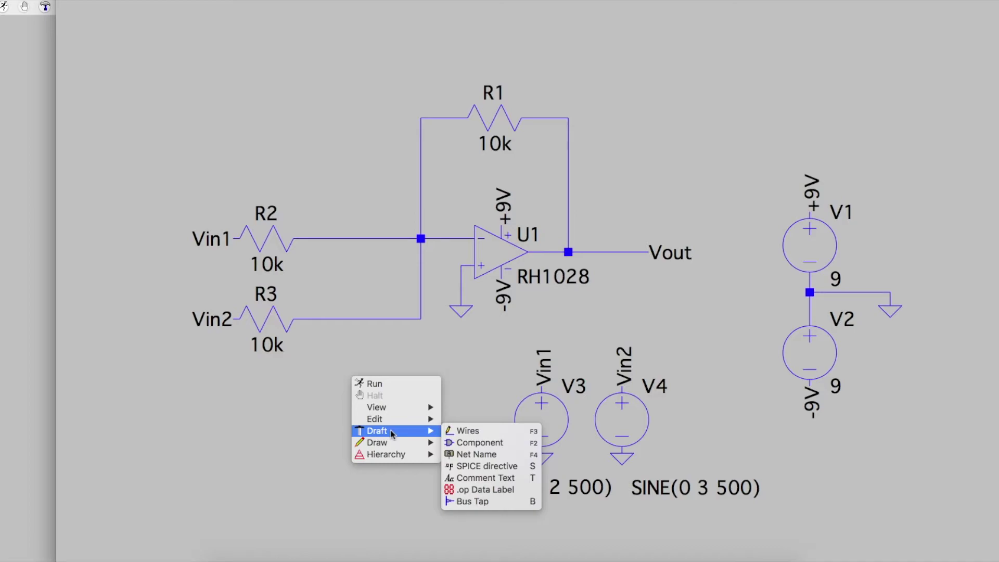
left_click(505, 467)
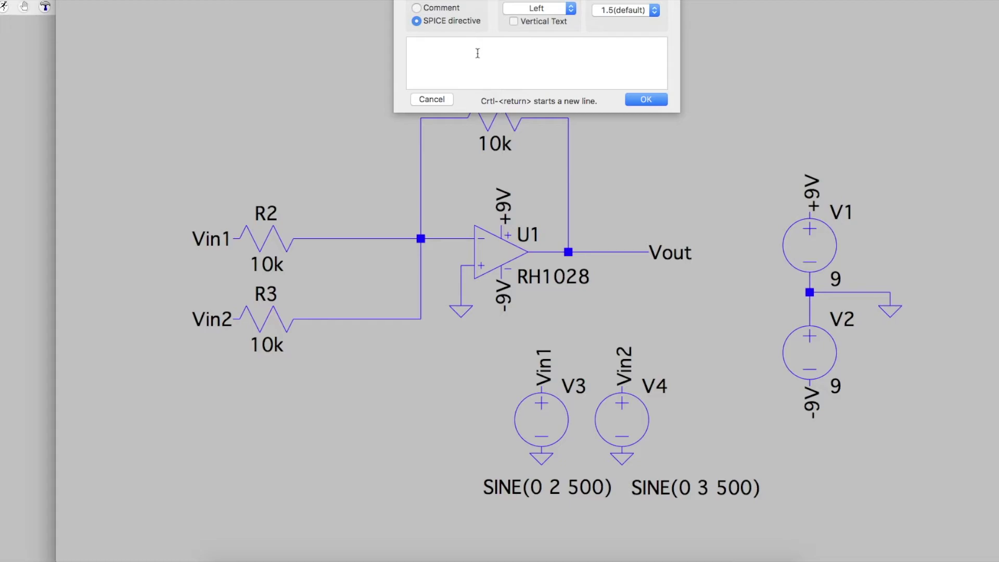
type(".tran 10m")
left_click(652, 102)
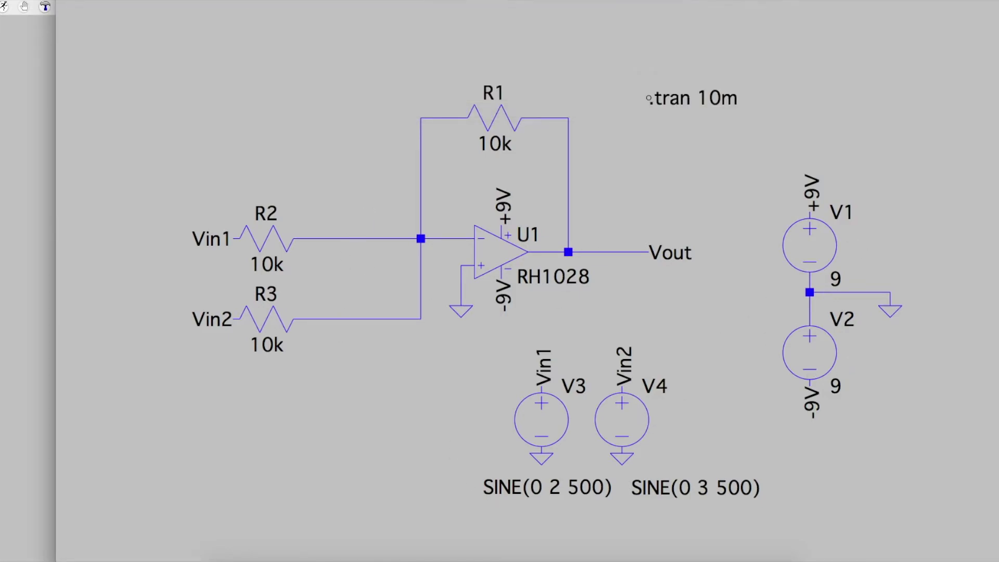
left_click(635, 319)
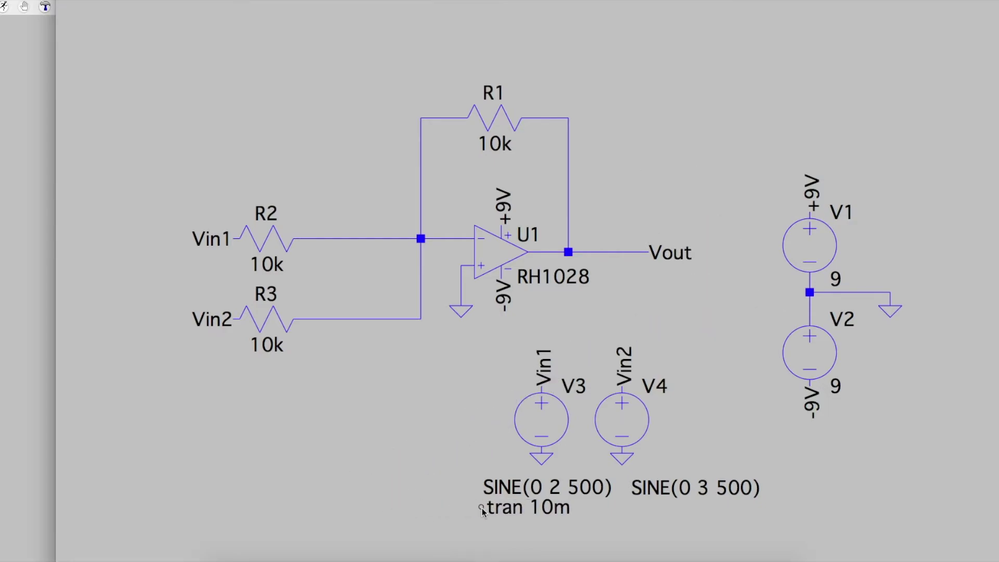
left_click(486, 507)
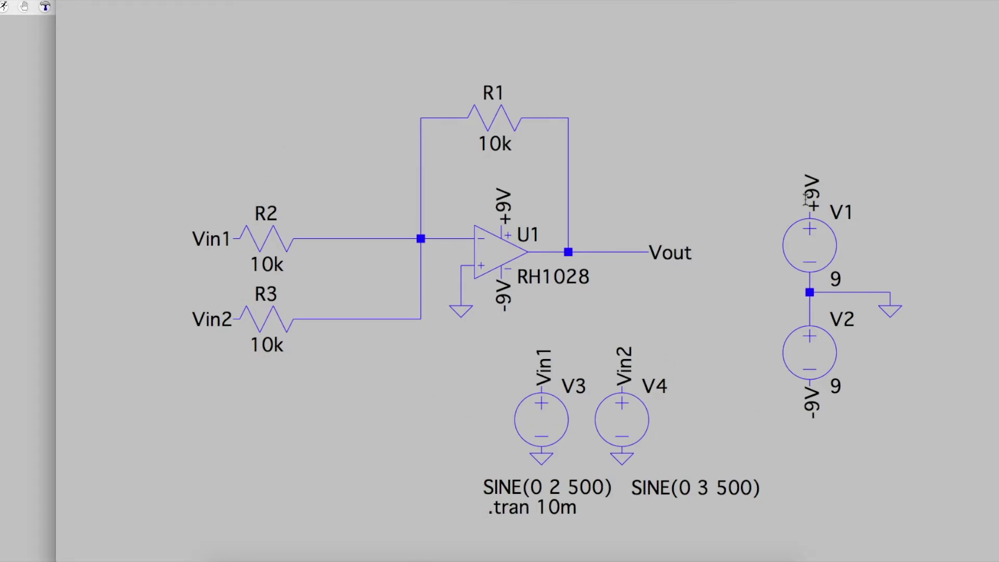
Step: Delete the RH1028 op-amp U1 from the schematic, keeping its wires and supply labels
scroll(350, 208, "down", 3)
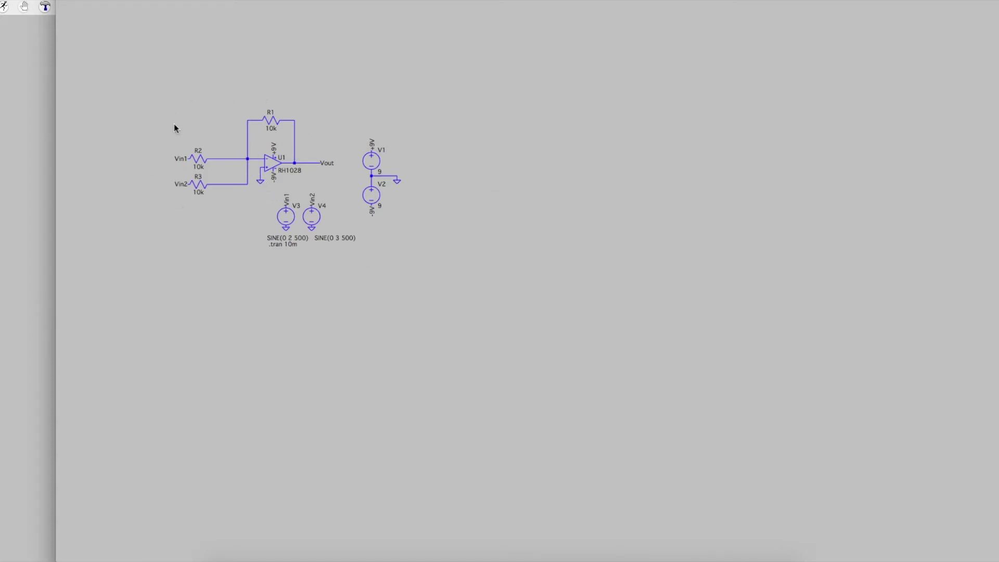
right_click(398, 233)
key("Escape")
key("F7")
right_click(374, 241)
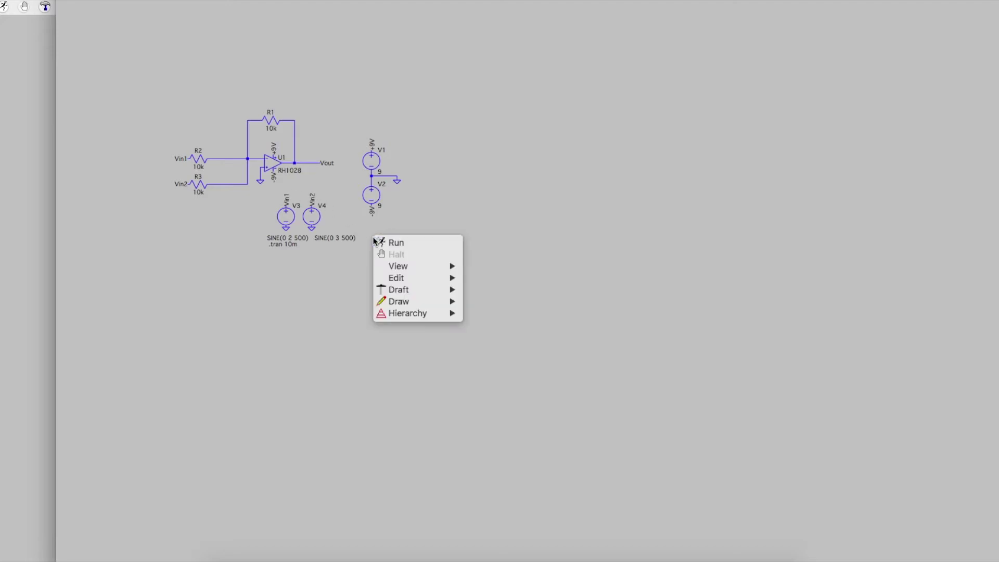
mouse_move(411, 278)
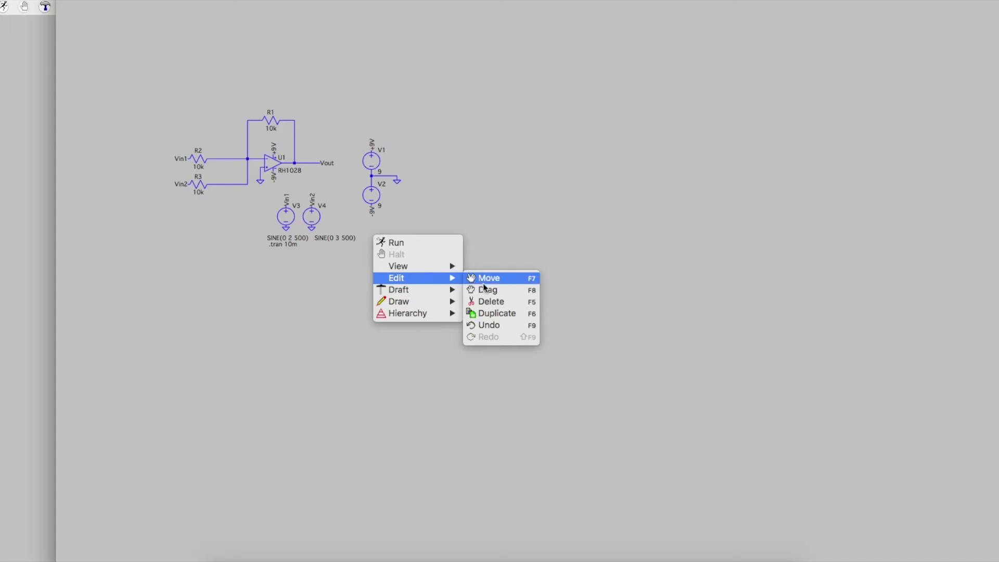
left_click(491, 301)
left_click(280, 171)
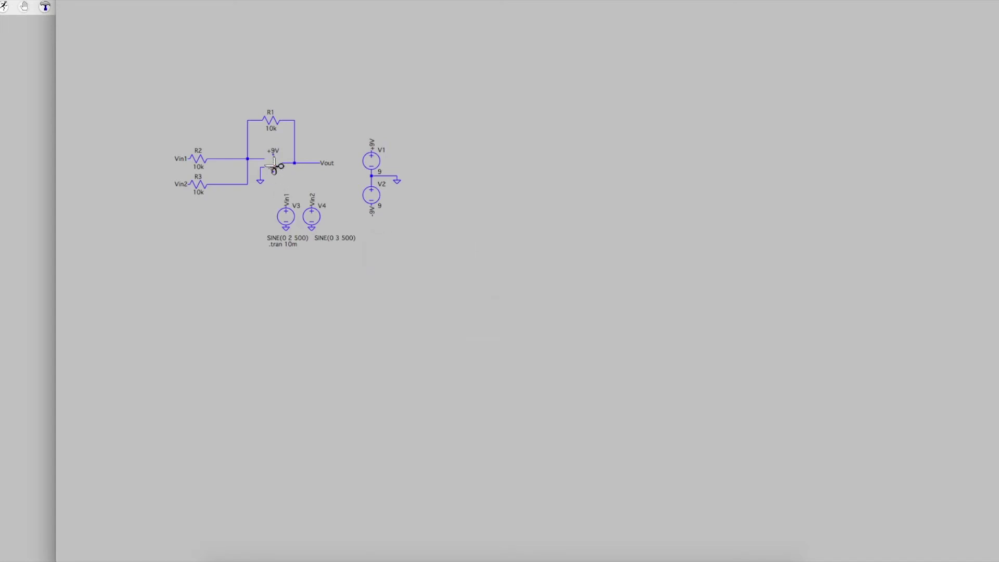
Step: Place an OP27 op-amp in the gap left between the input, ground, supply and output wires
right_click(426, 250)
mouse_move(460, 304)
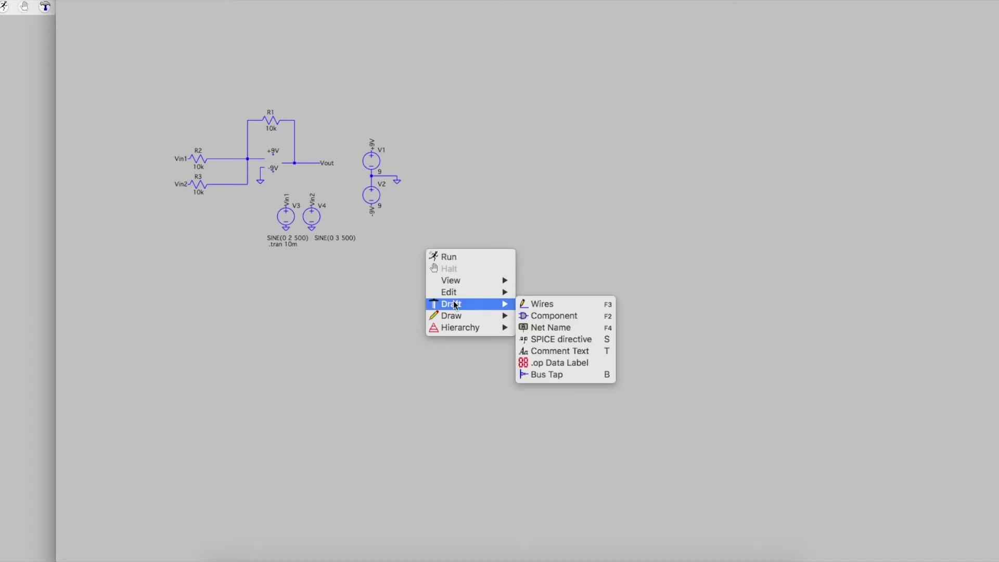
left_click(550, 317)
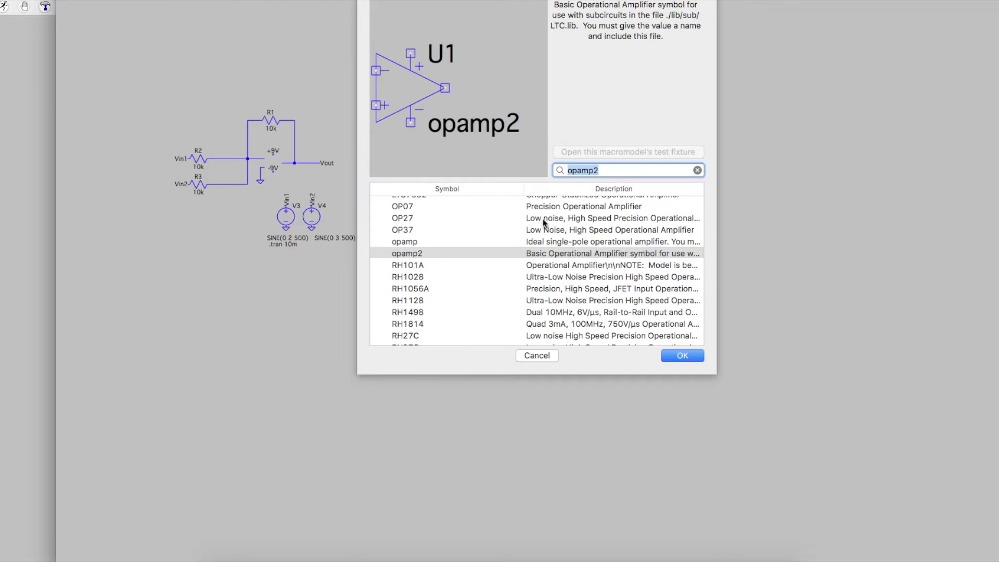
left_click(543, 223)
left_click(672, 356)
left_click(269, 162)
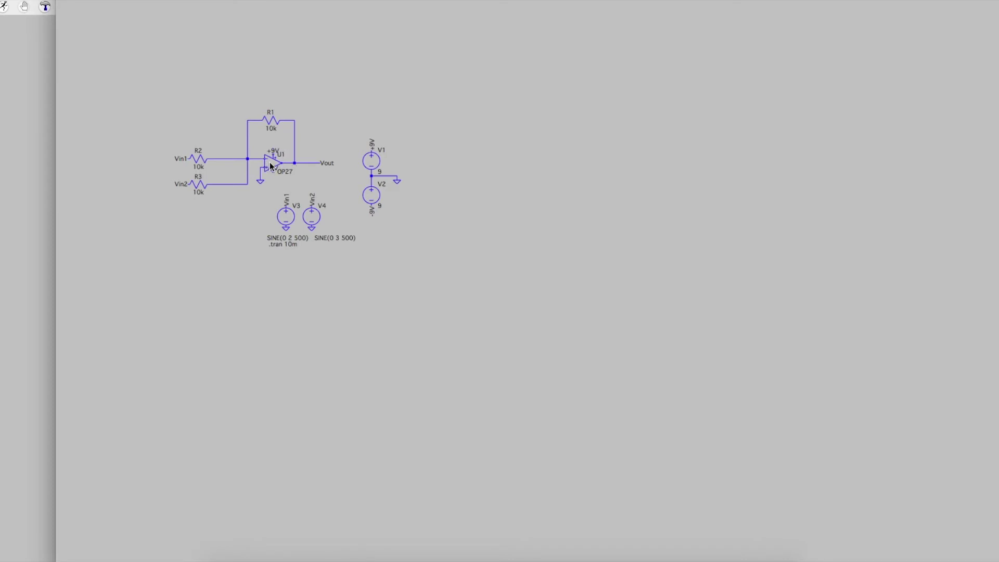
left_click(272, 163)
key("Escape")
Step: Run the 10 ms transient simulation and widen the empty waveform window
right_click(422, 240)
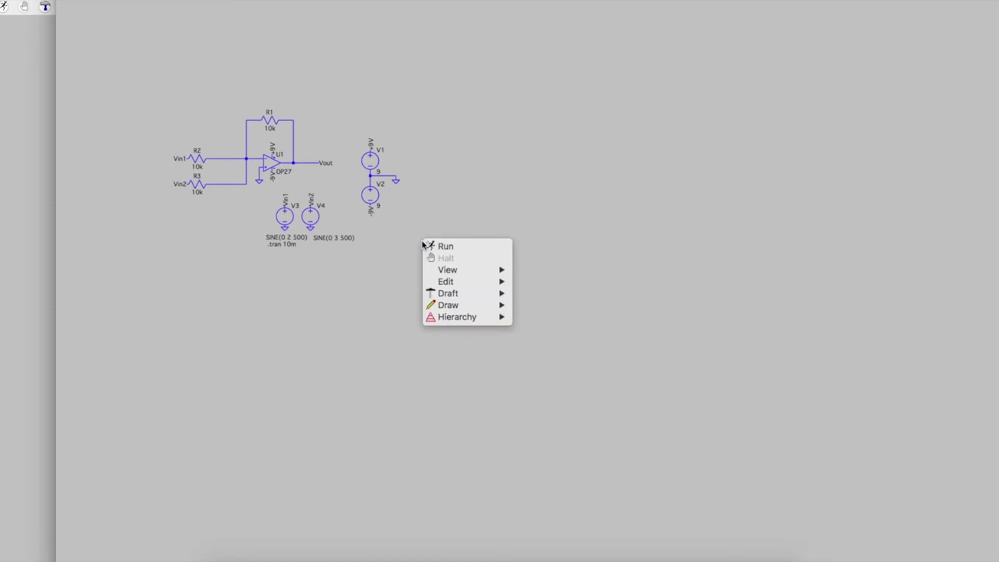
left_click(443, 248)
left_click_drag(516, 333, 677, 344)
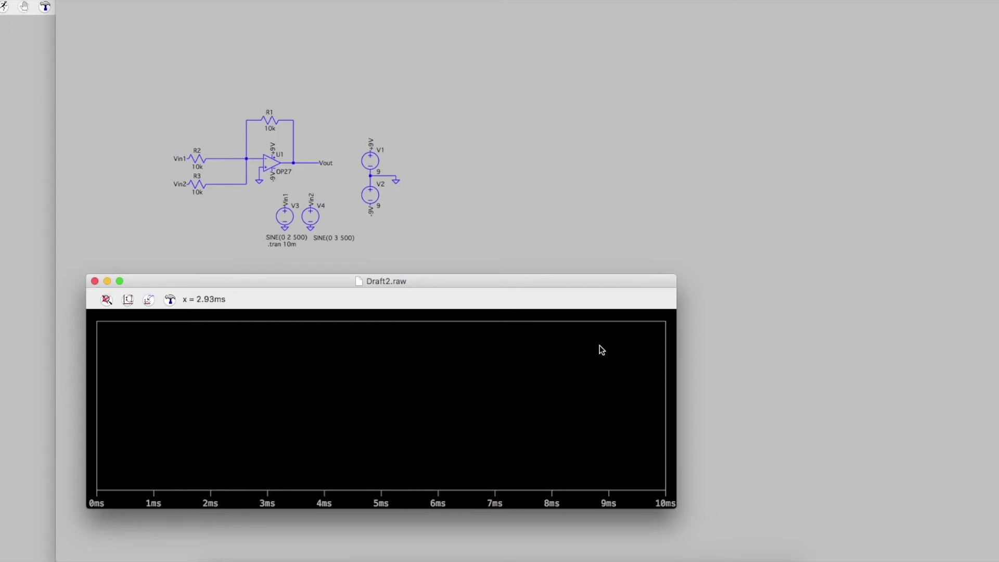
Step: Plot the Vin1, Vin2 and Vout voltages with a fresh simulation run in a widened waveform window
left_click(501, 162)
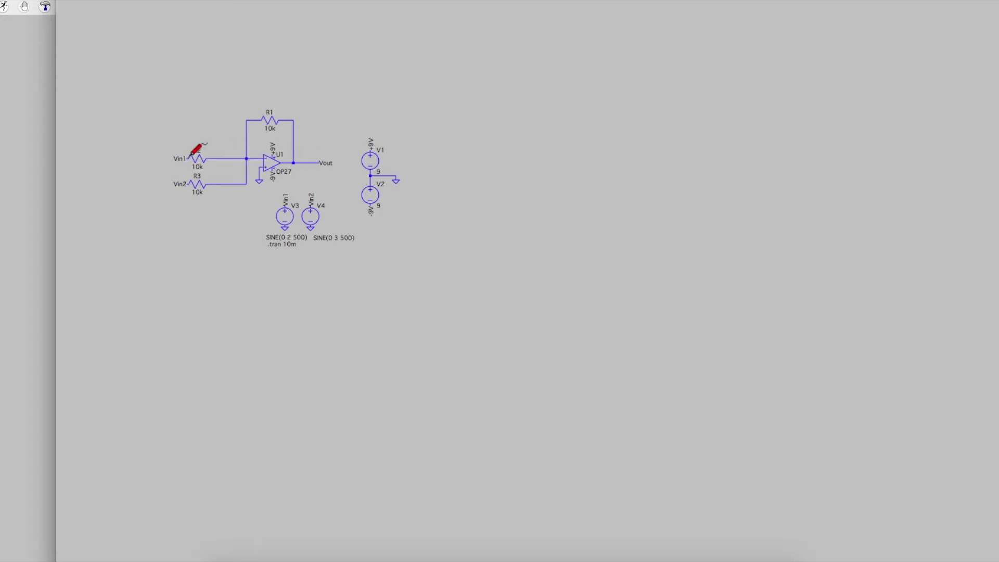
right_click(247, 258)
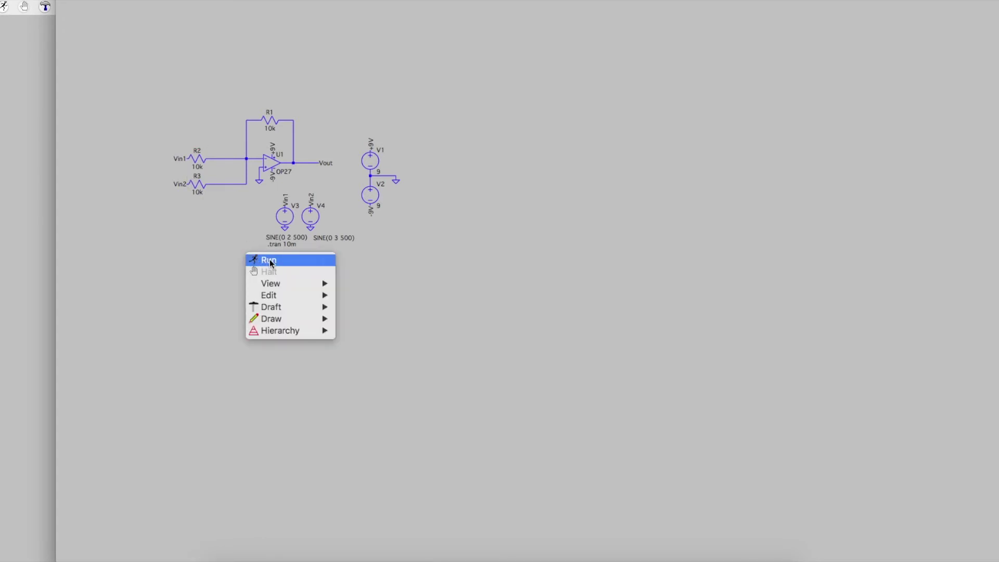
left_click(269, 259)
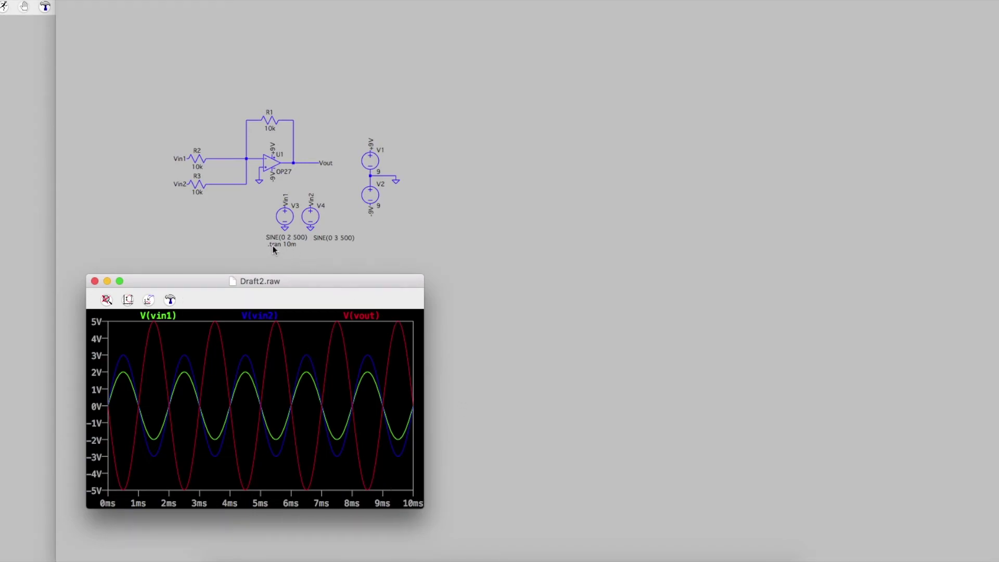
left_click_drag(424, 327, 752, 362)
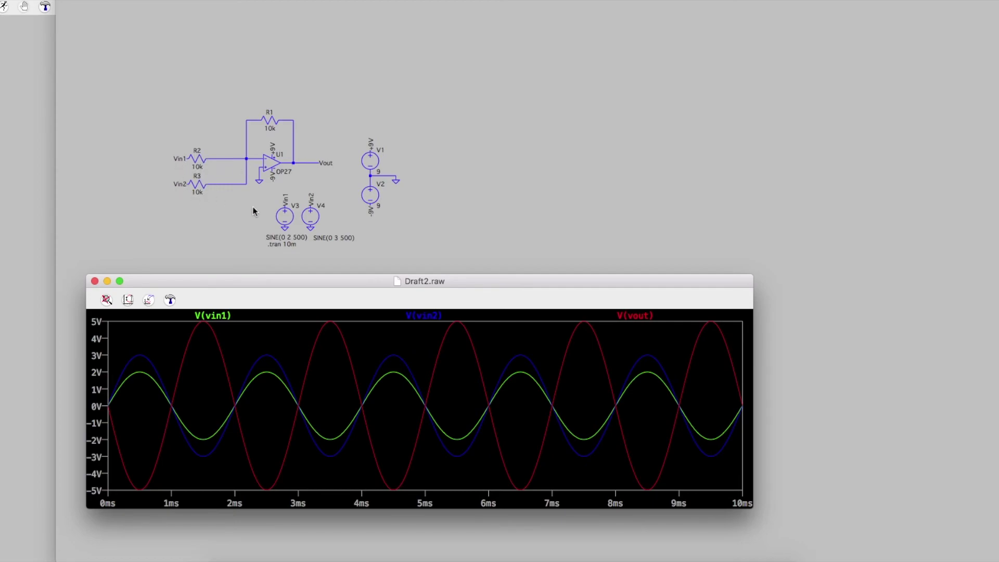
Step: Set the sine amplitude of both input sources V3 and V4 to 1 V
left_click(286, 218)
right_click(285, 218)
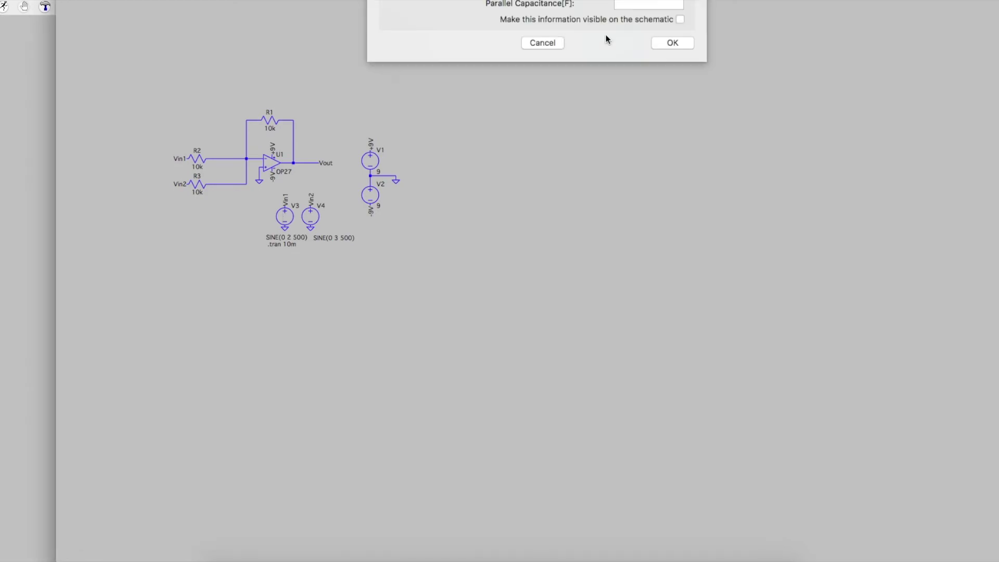
left_click(605, 34)
double_click(599, 35)
type("1")
left_click(664, 341)
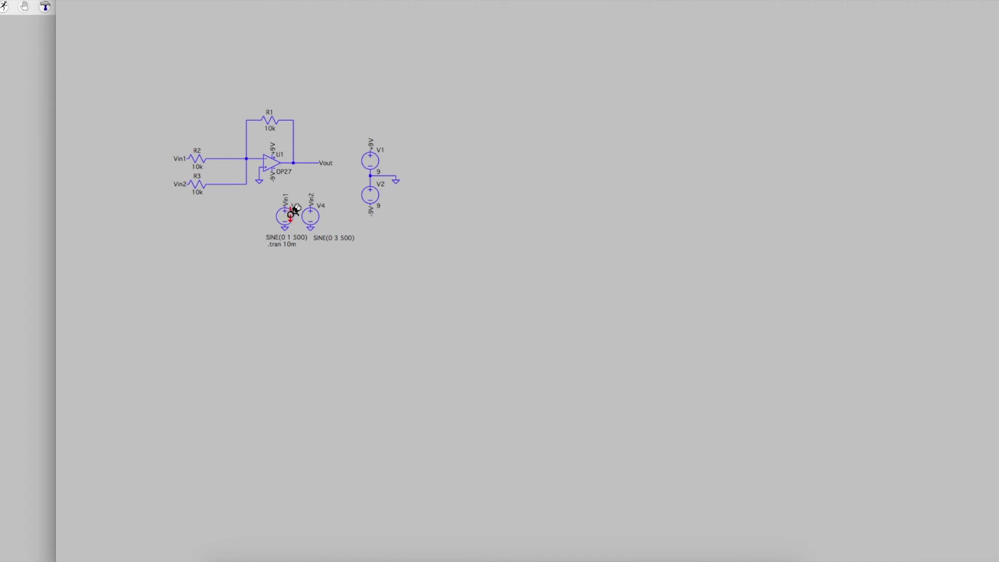
right_click(311, 217)
double_click(602, 34)
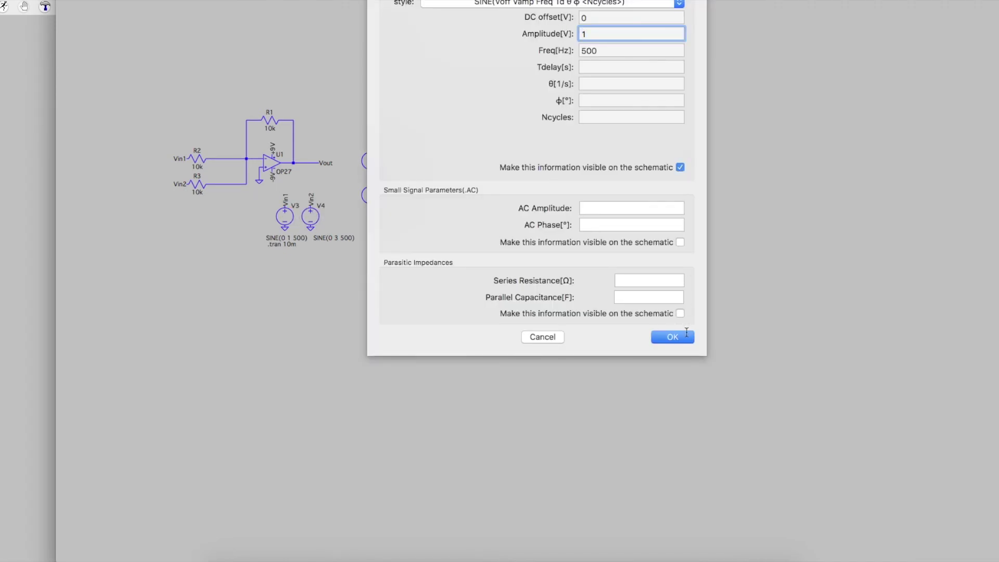
left_click(684, 338)
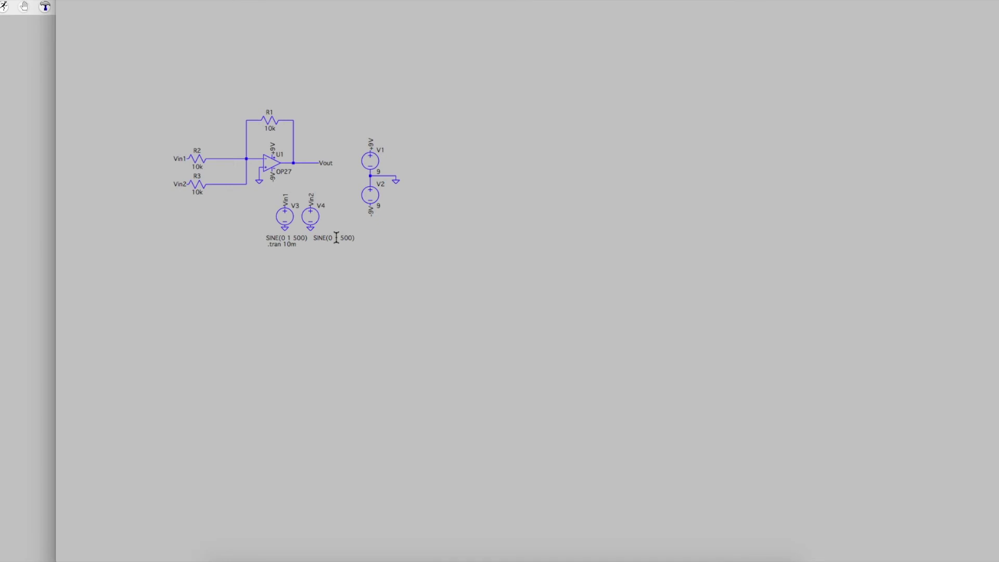
Step: Rerun the transient simulation with the equal input amplitudes and return to the schematic
right_click(239, 239)
left_click(245, 243)
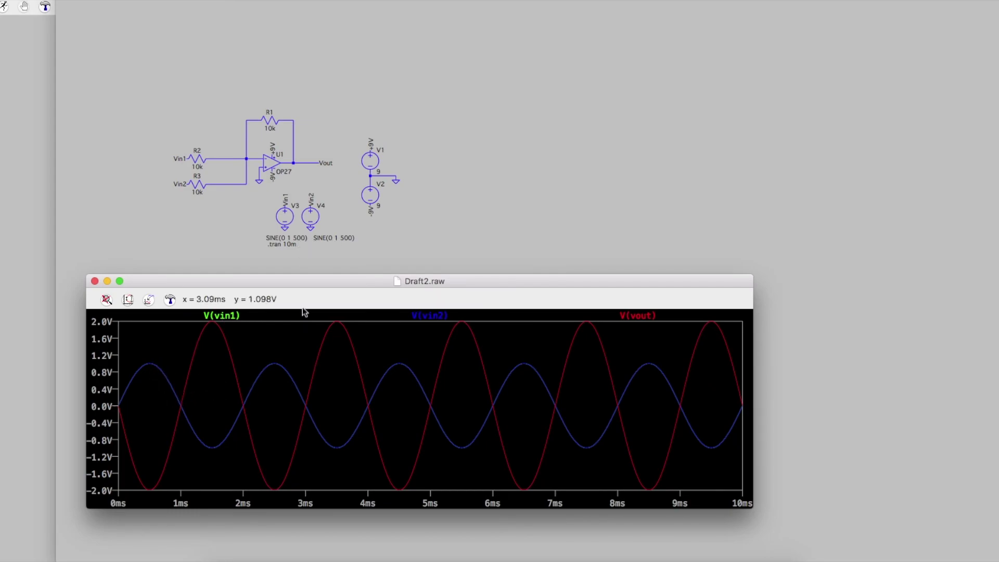
left_click(404, 220)
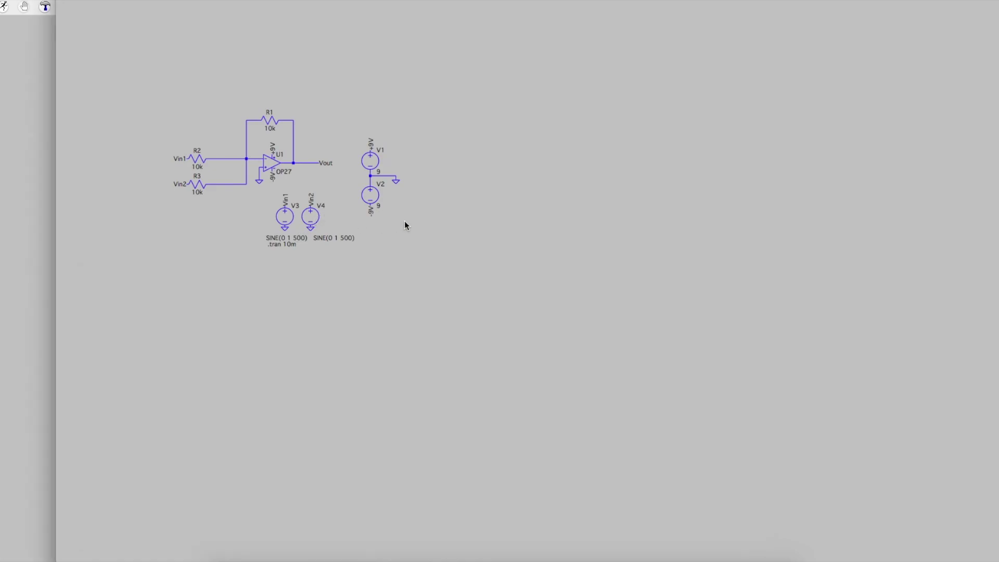
Step: Set the sine frequency of source V4 to 250 Hz and rerun the transient simulation
right_click(312, 216)
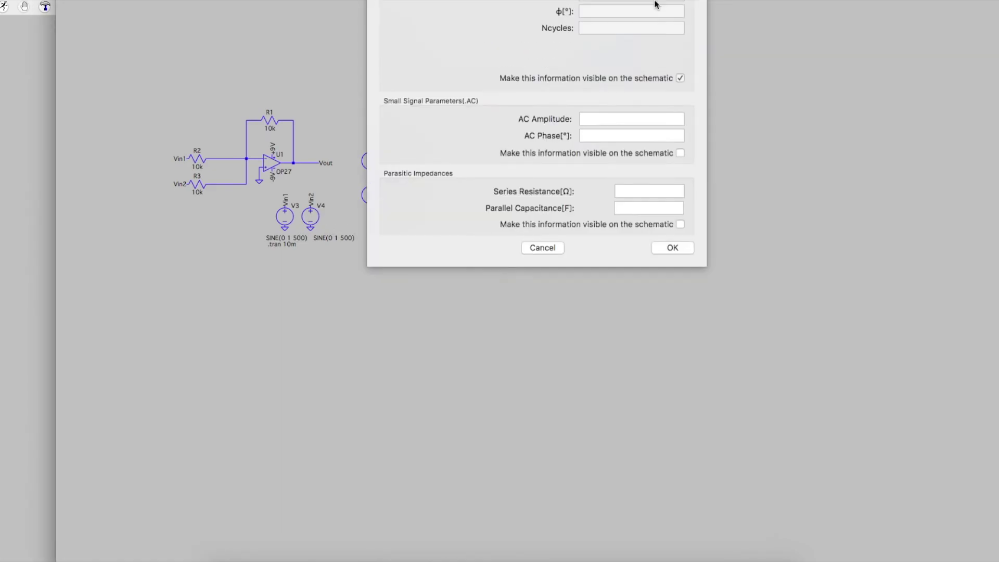
double_click(588, 50)
type("250")
left_click(687, 337)
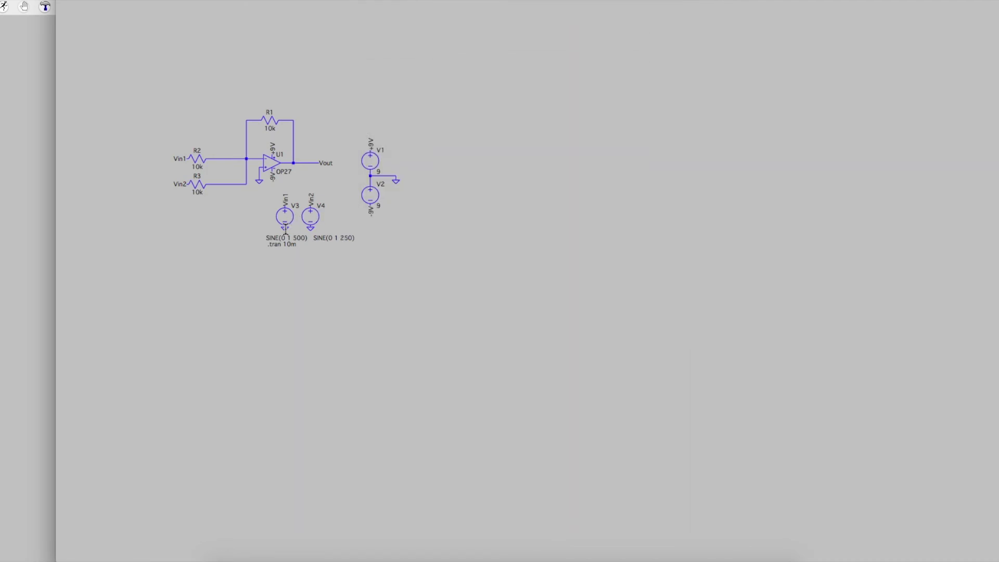
right_click(215, 246)
left_click(227, 250)
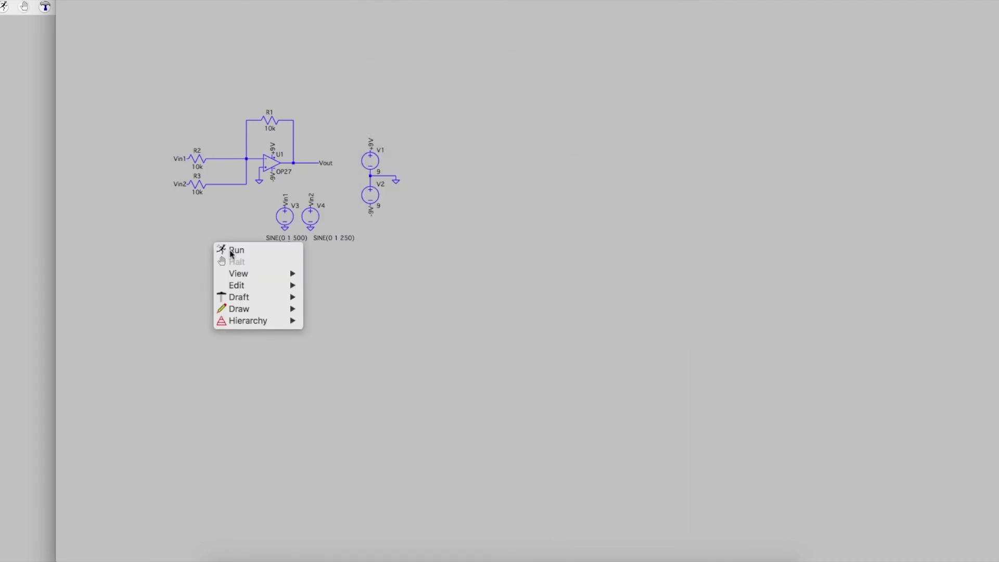